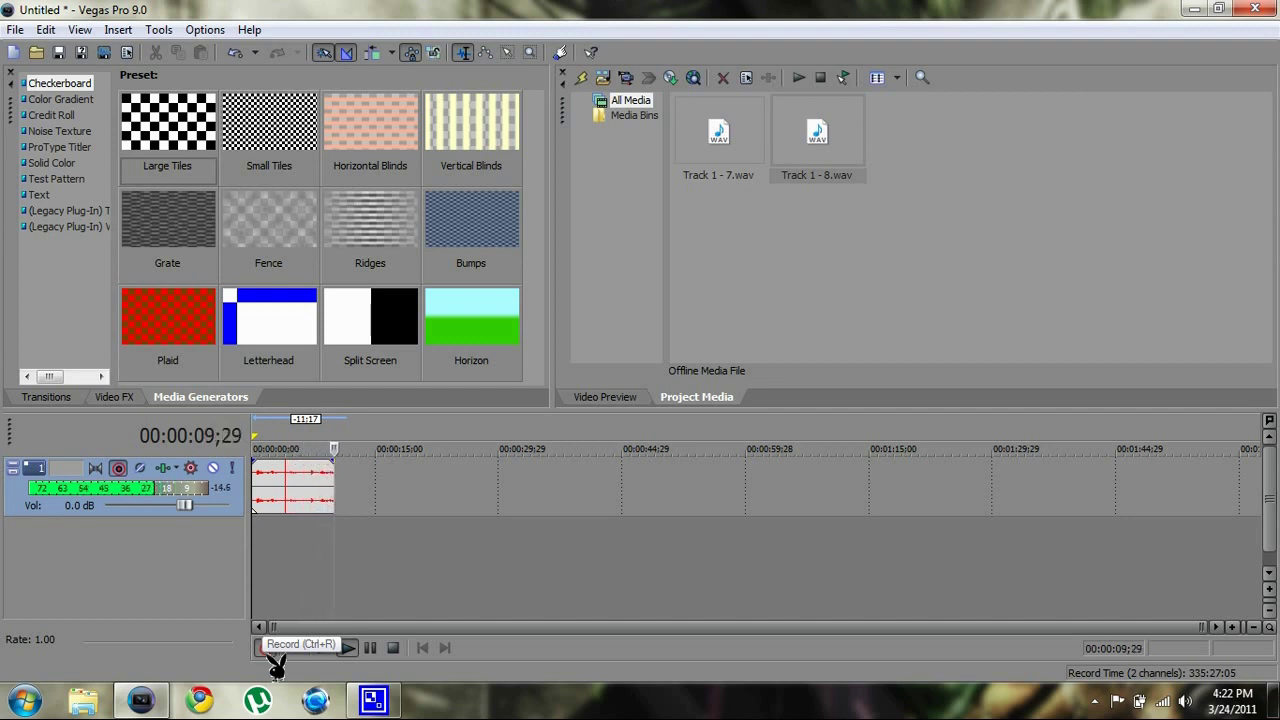
Step: Set Vegas Pro aside on the desktop and open Chrome on the Google homepage
click(1275, 700)
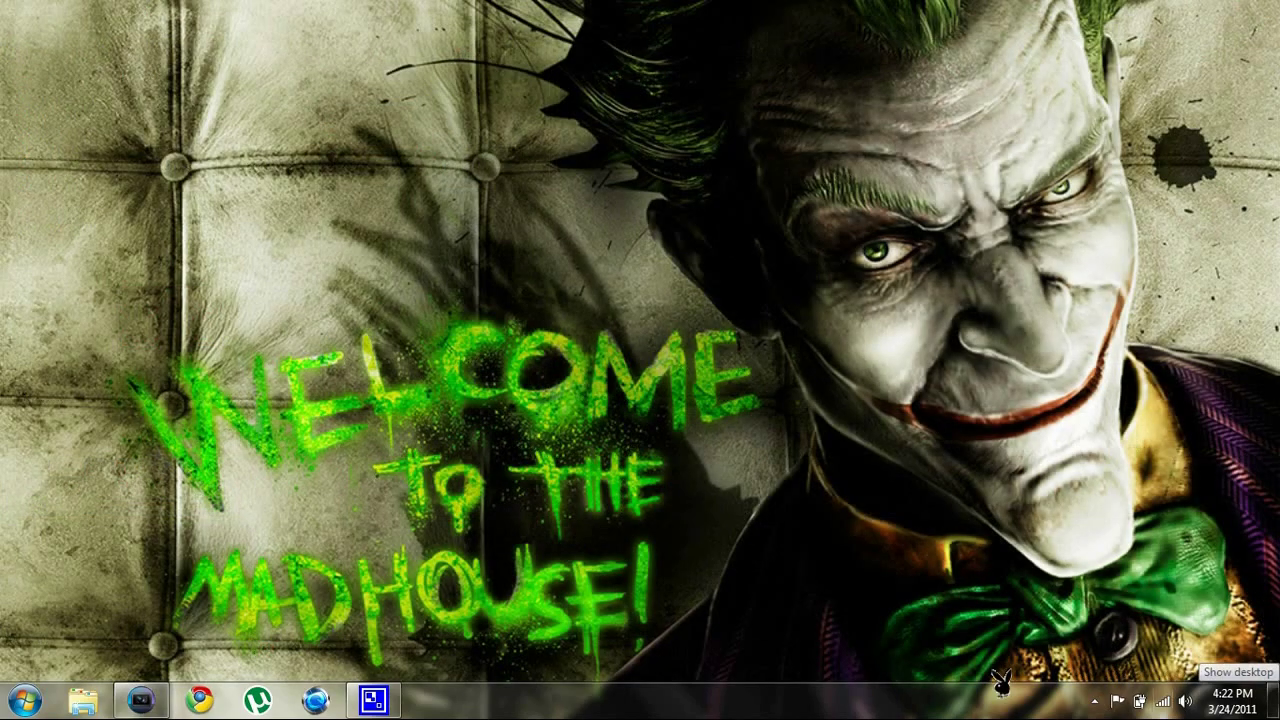
click(200, 700)
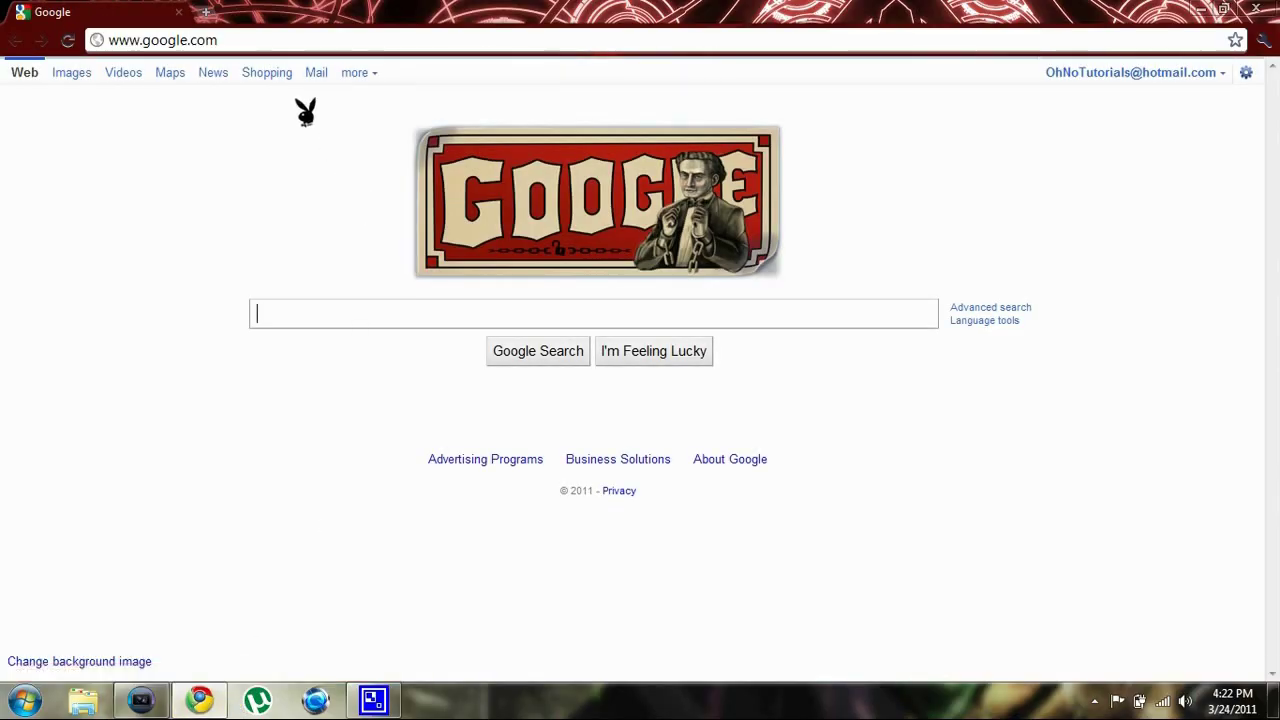
click(221, 43)
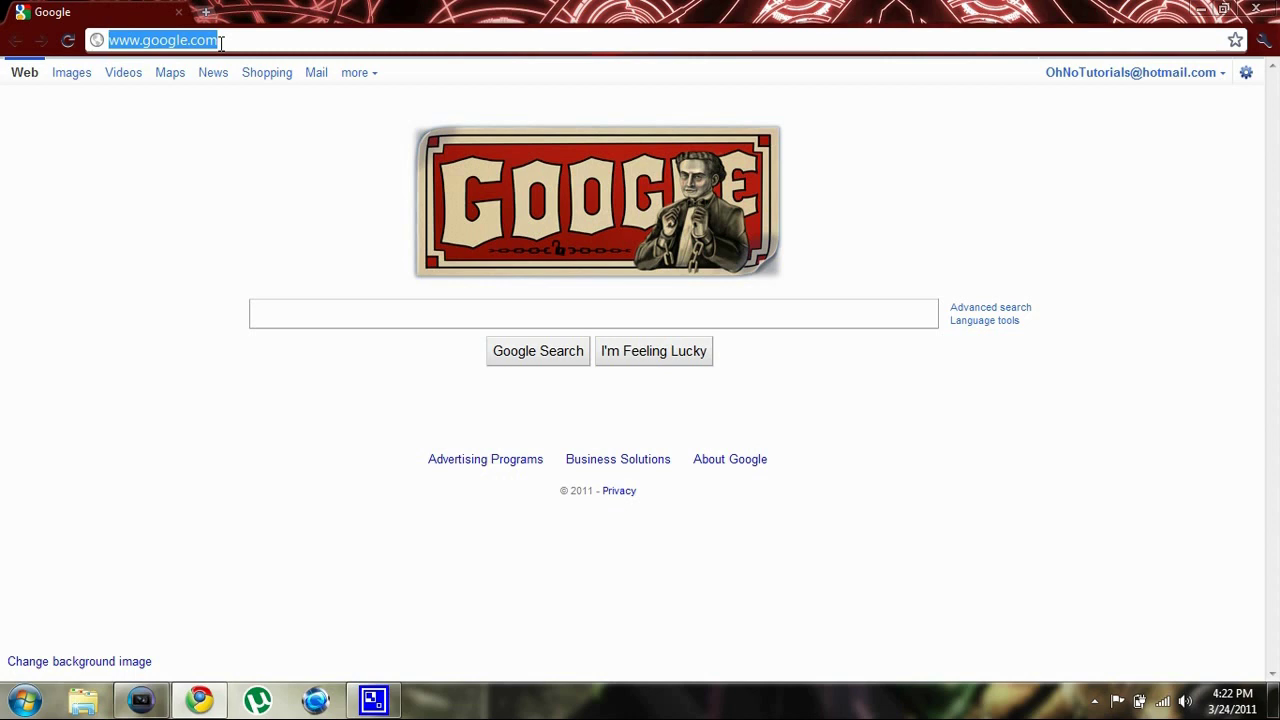
text(http://www.rarlab.com/download.htm)
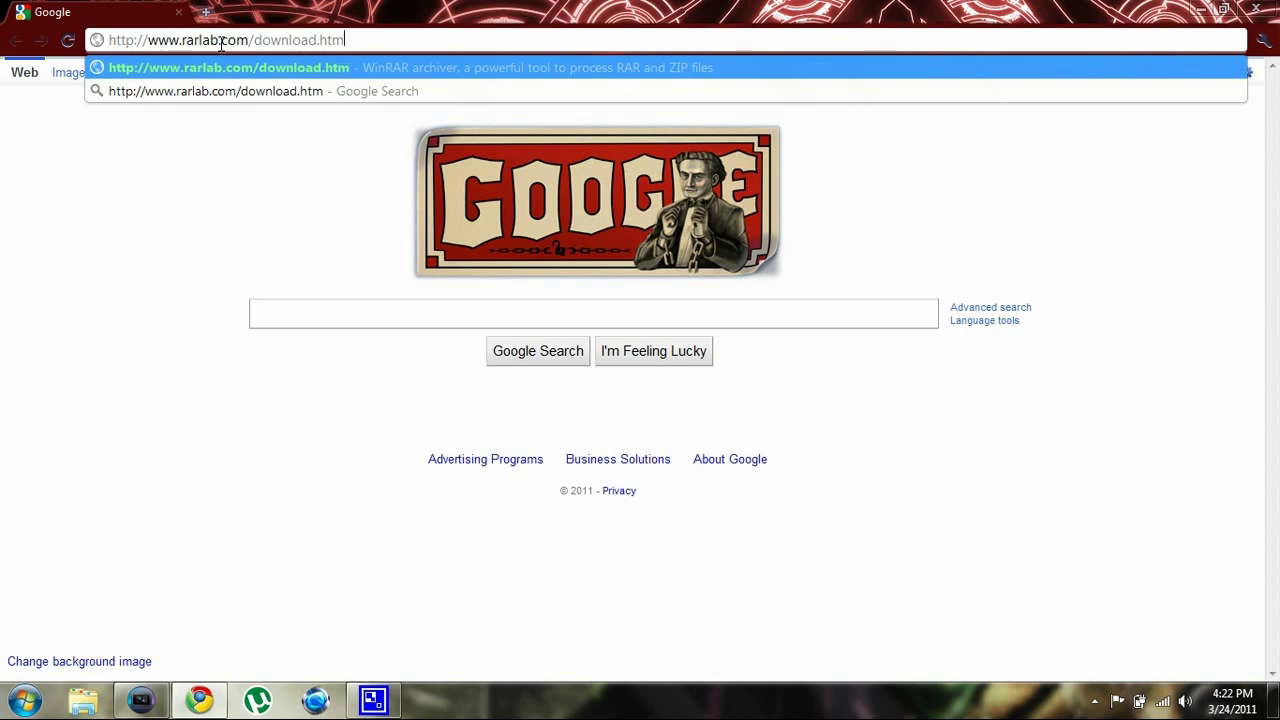
key(Return)
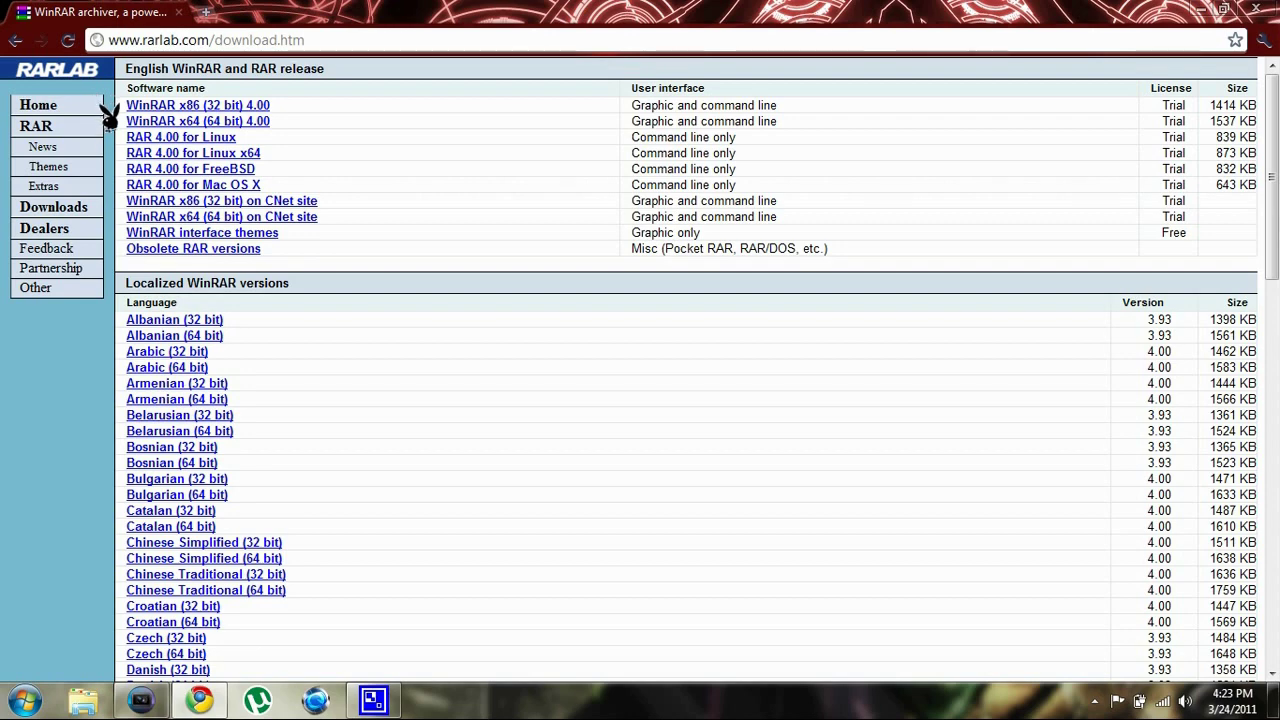
Step: Download the WinRAR x64 (64 bit) 4.00 installer from the RARLAB list
scroll(106, 155, down, 1)
scroll(107, 165, down, 1)
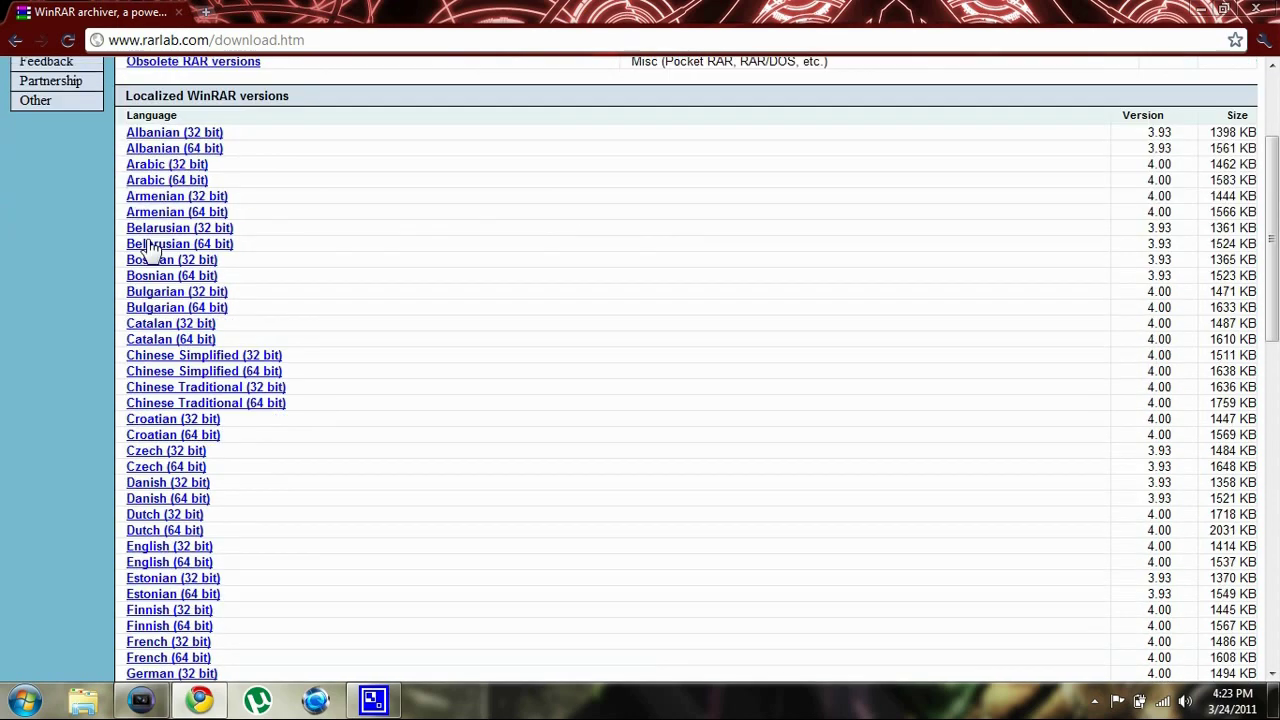
scroll(150, 250, down, 1)
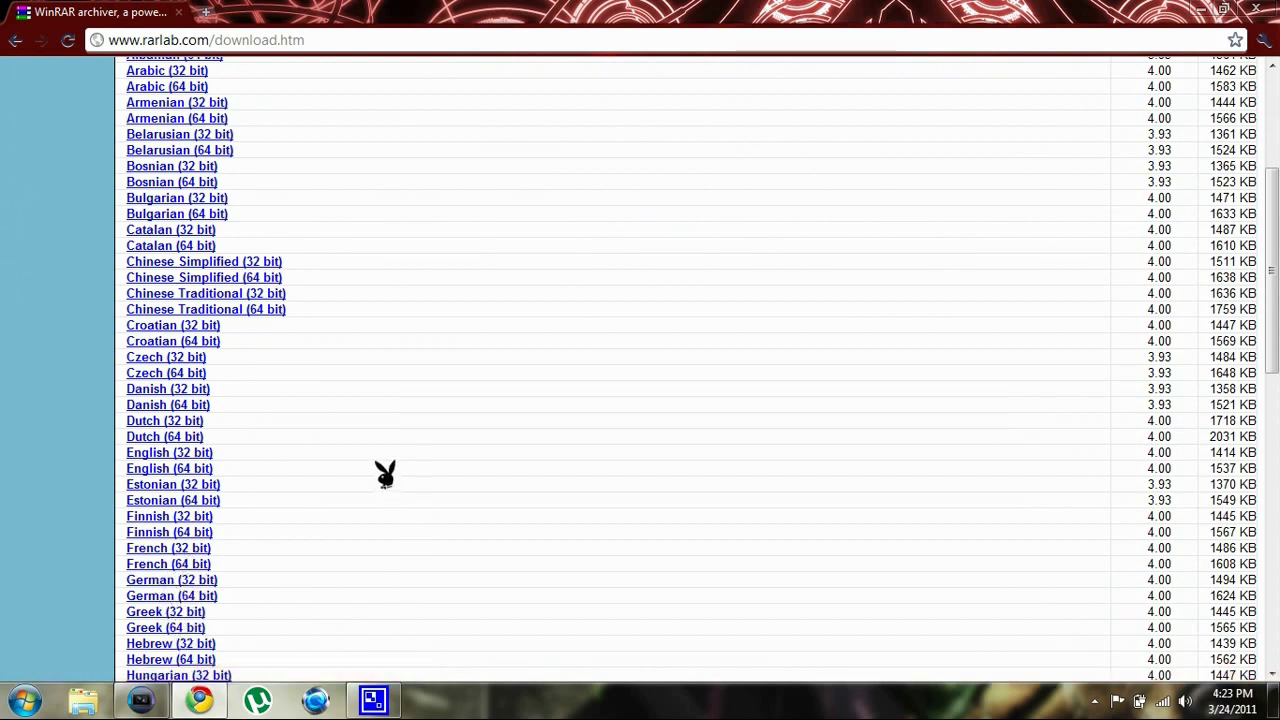
scroll(470, 284, up, 3)
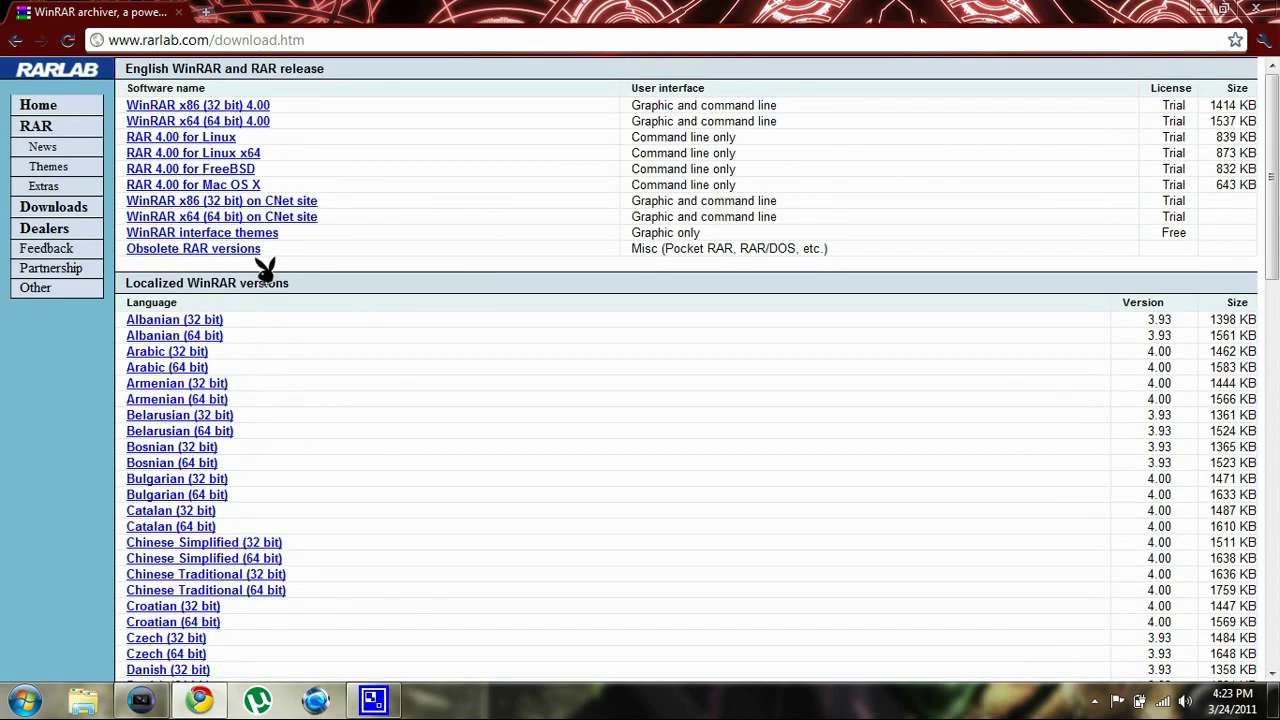
click(185, 127)
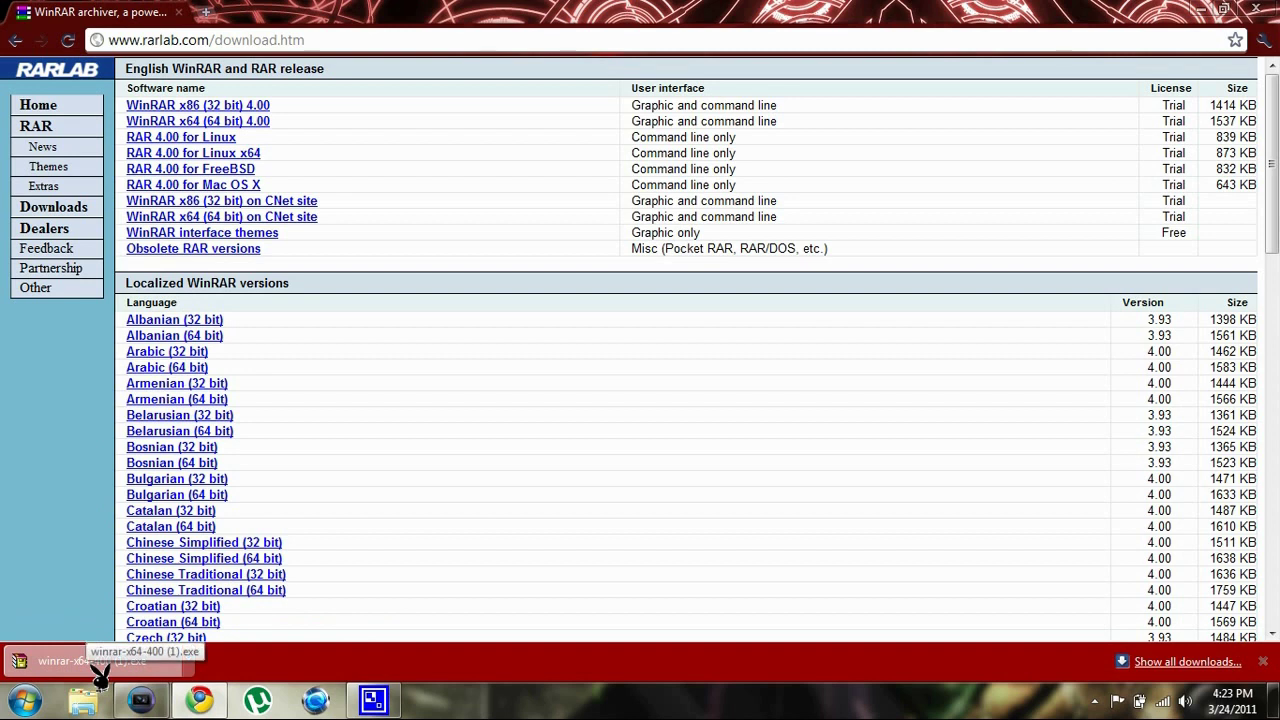
Step: Run the downloaded winrar-x64-400 installer from Chrome's download bar
click(98, 668)
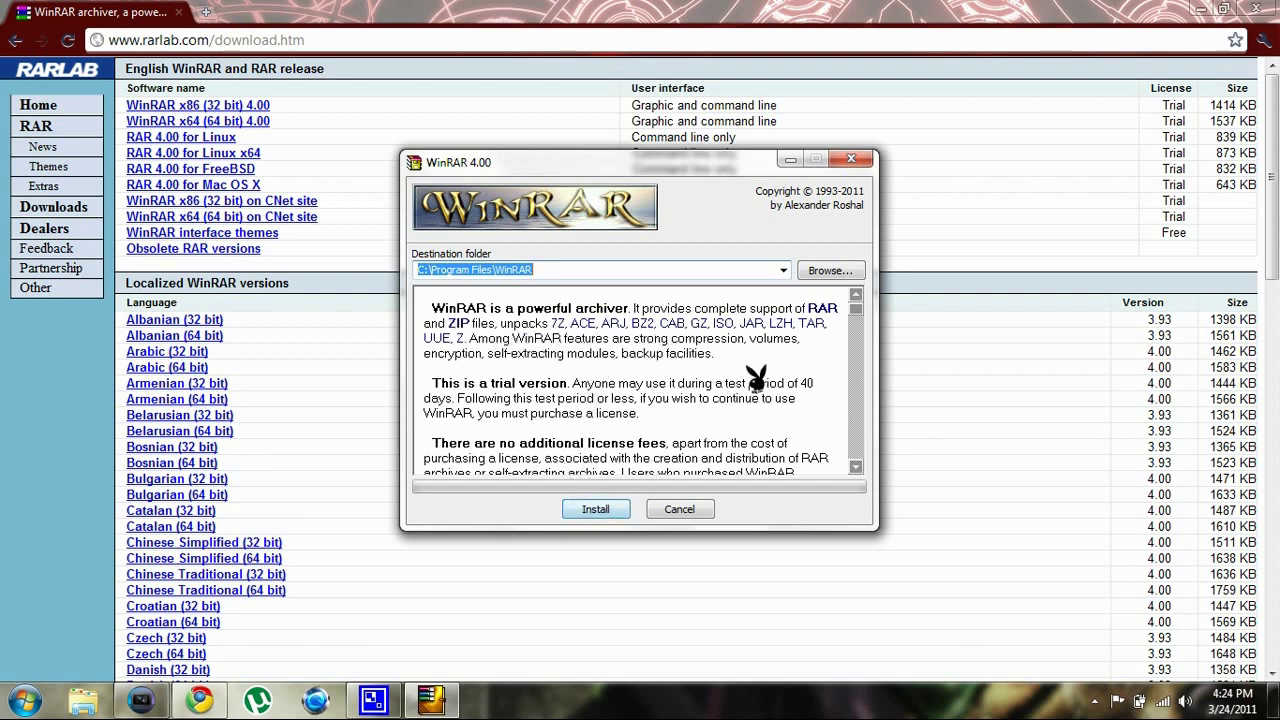
Step: Install WinRAR into C:\Program Files\WinRAR and minimize Chrome to reveal the setup options
click(605, 514)
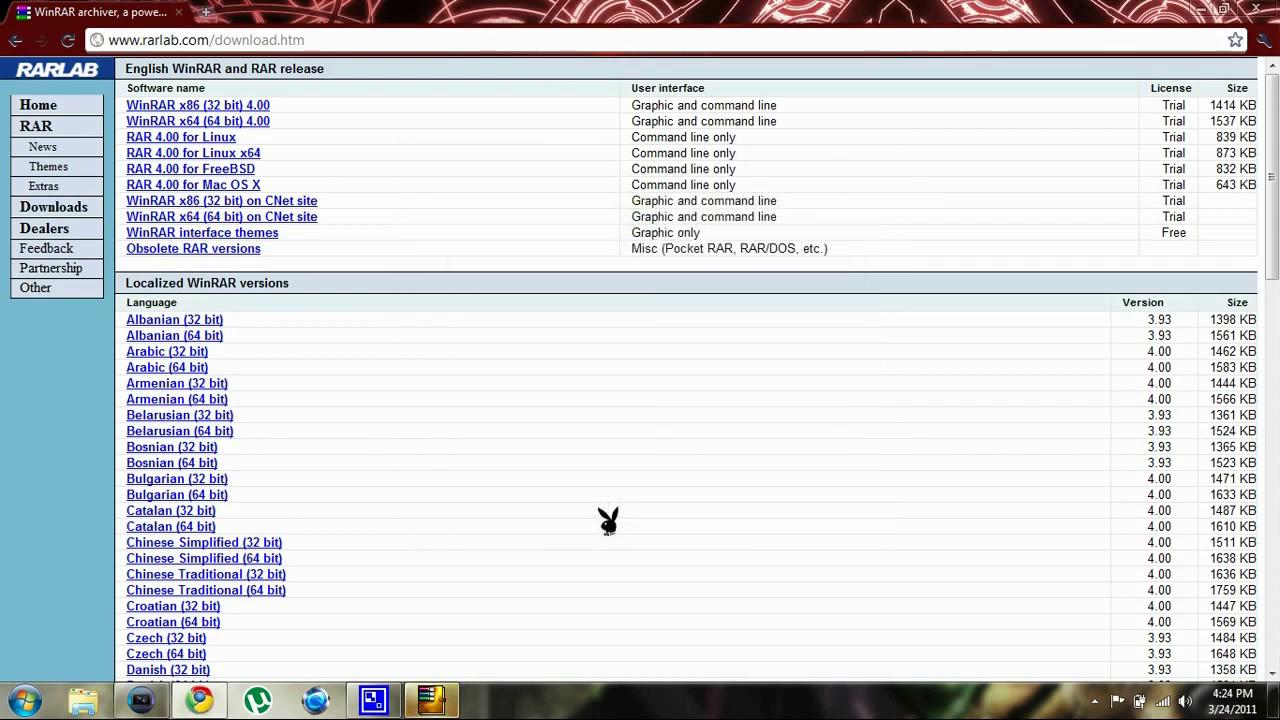
click(1203, 12)
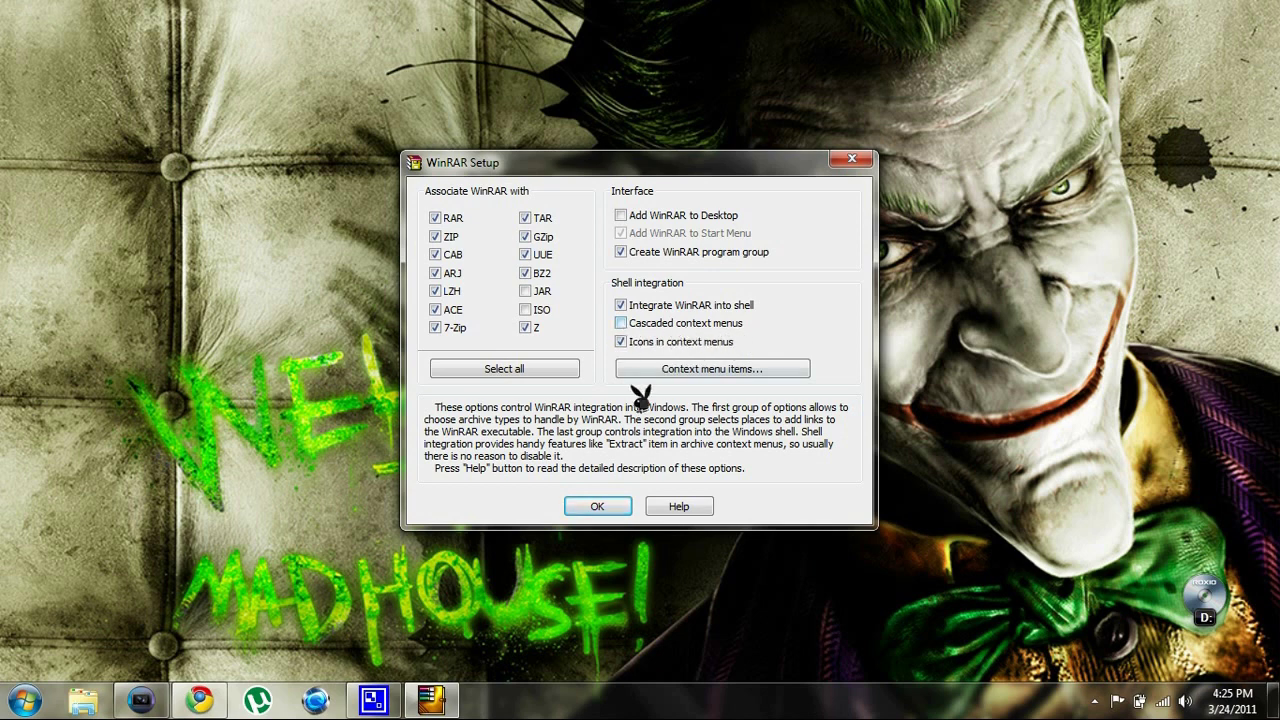
Step: Accept the association and shell options, finish setup, and launch WinRAR from its shortcut
click(598, 508)
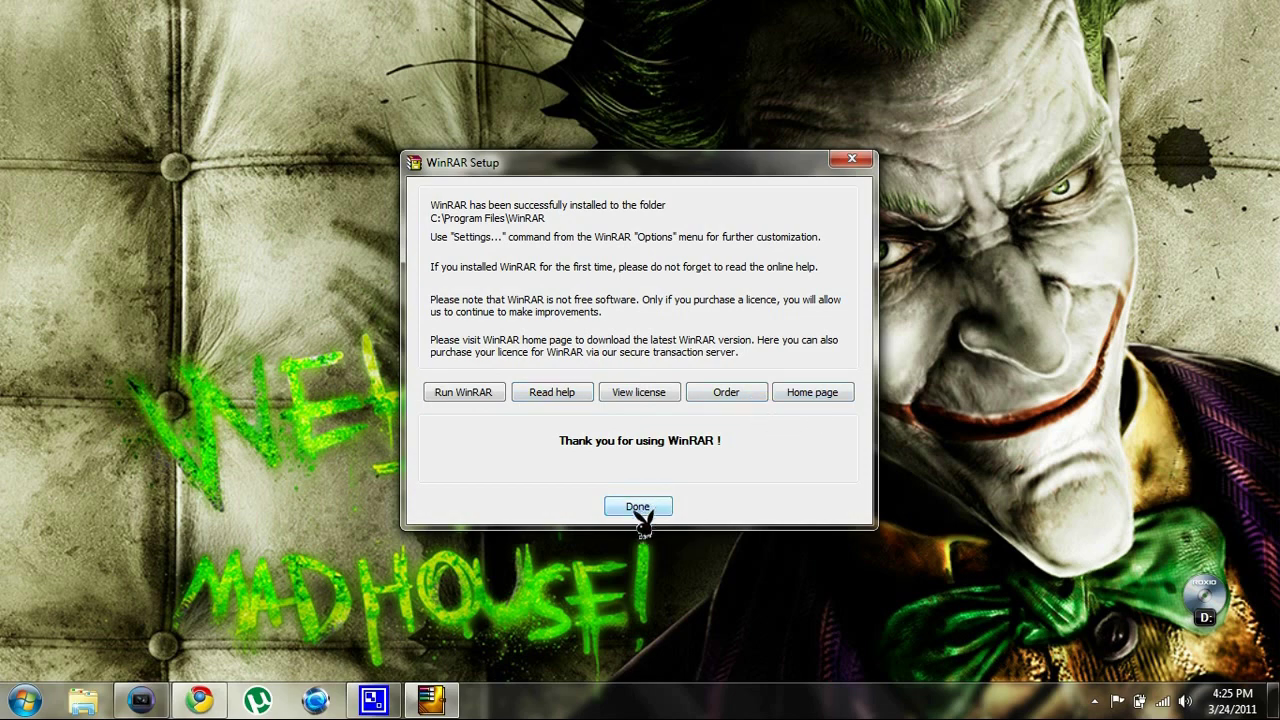
click(642, 514)
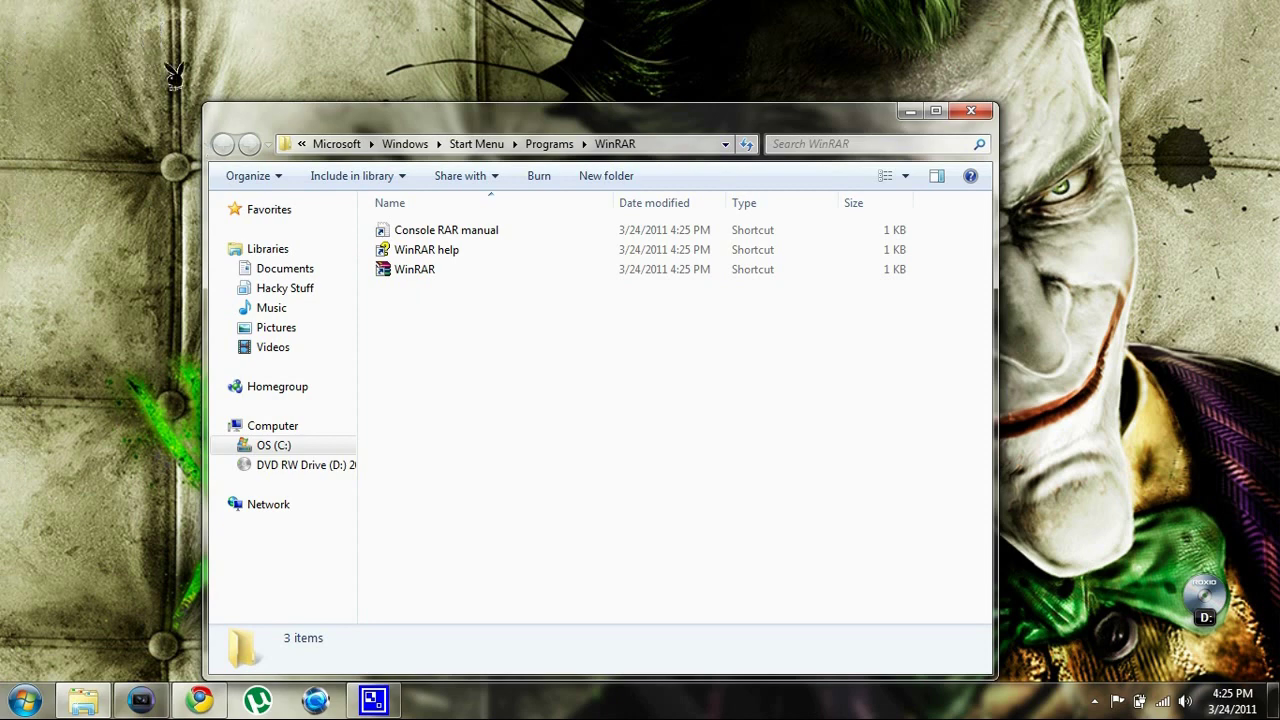
double_click(458, 282)
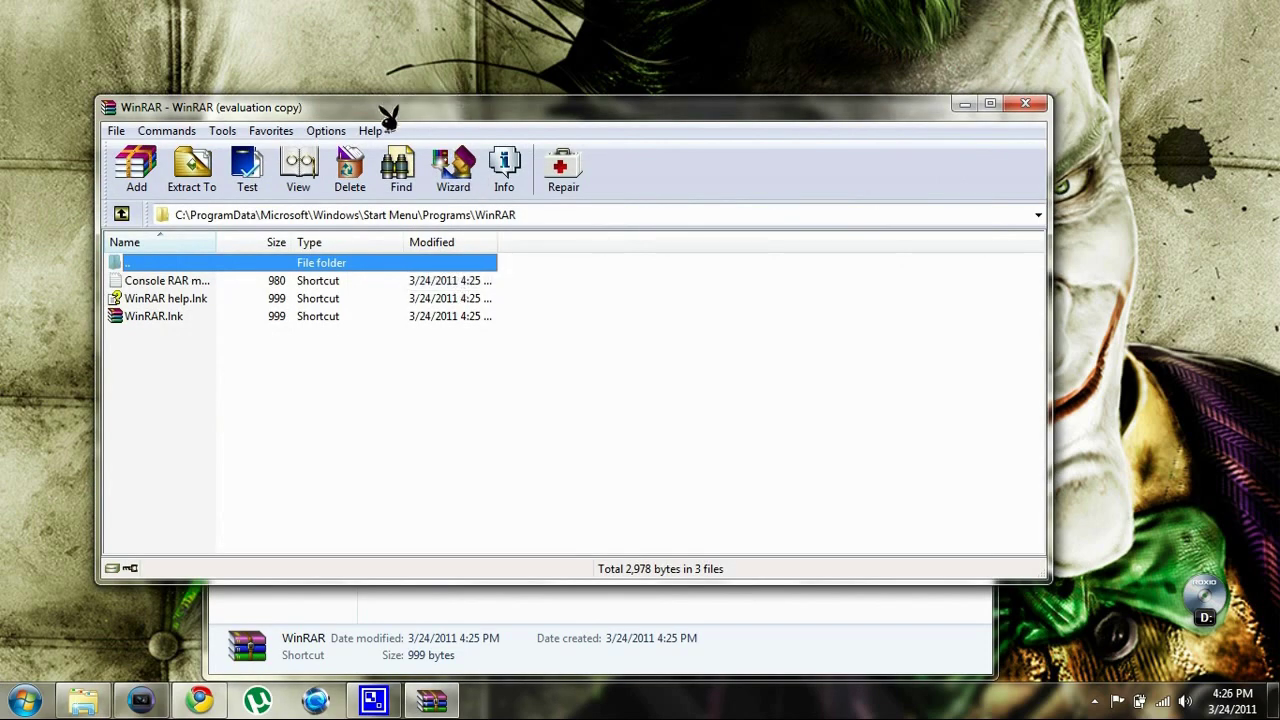
Step: Close the Start Menu folder window and move WinRAR higher and further left
drag(385, 112, 542, 72)
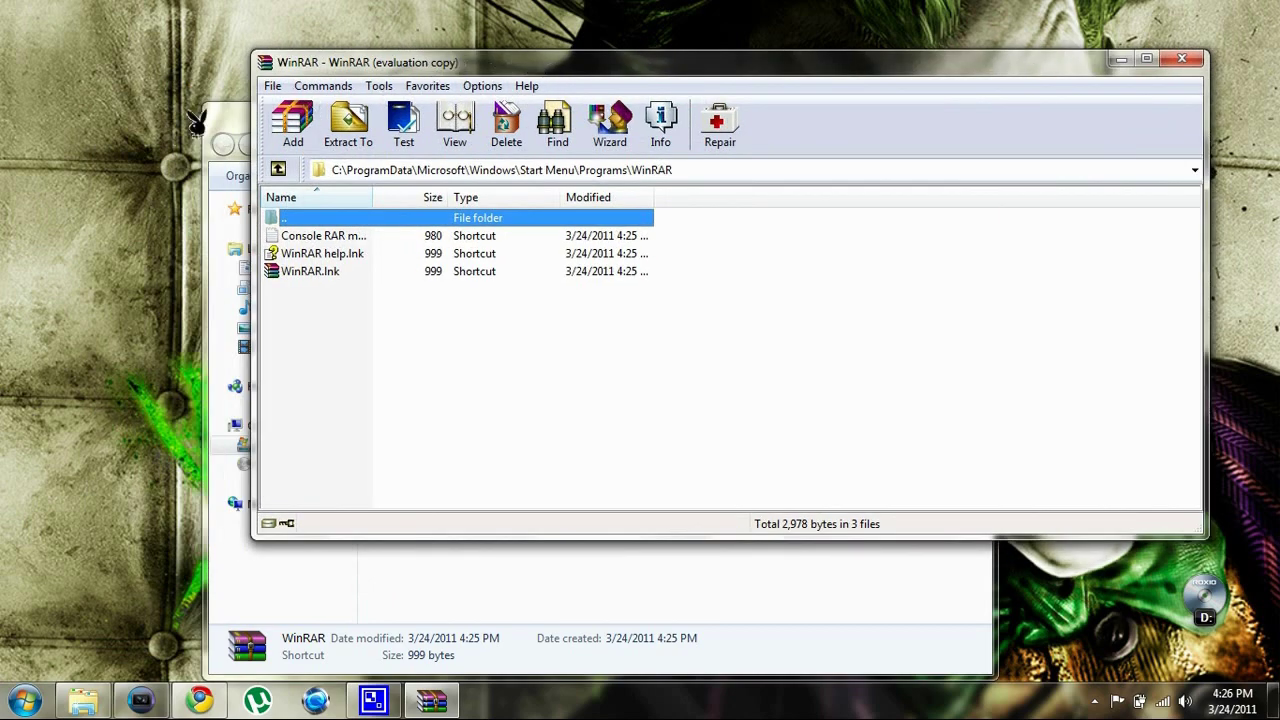
click(231, 125)
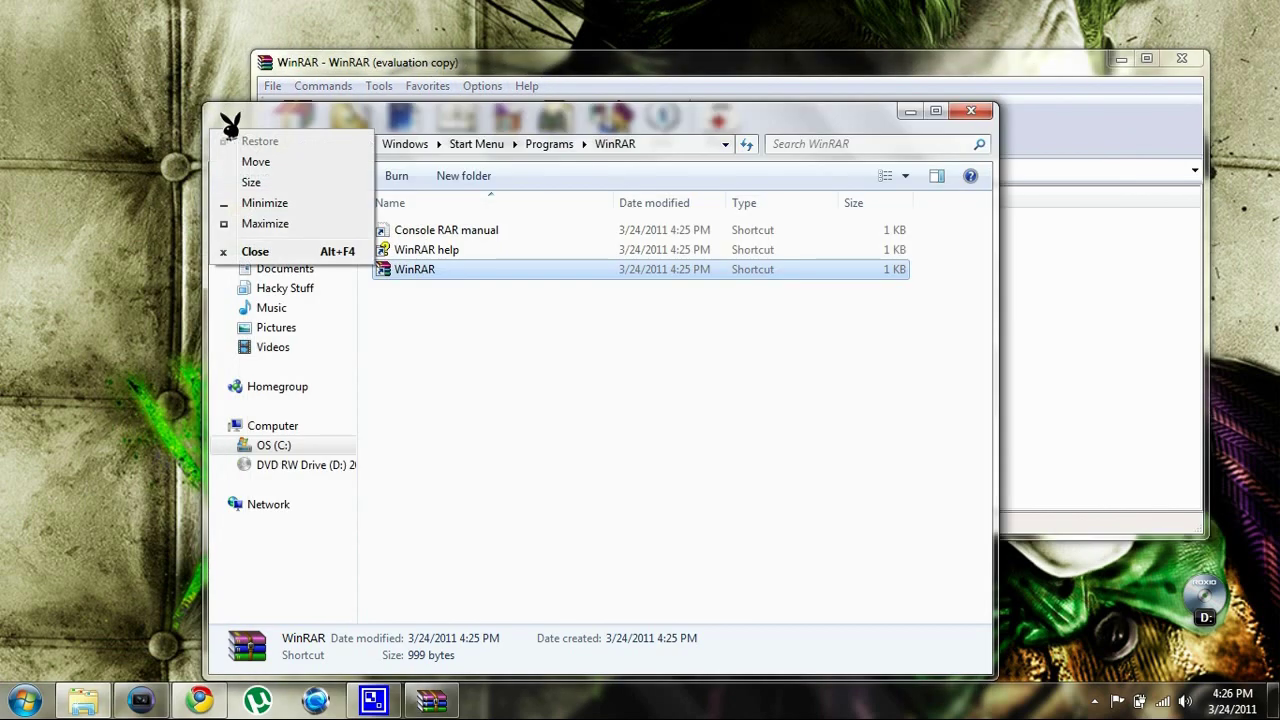
click(985, 118)
drag(530, 72, 420, 44)
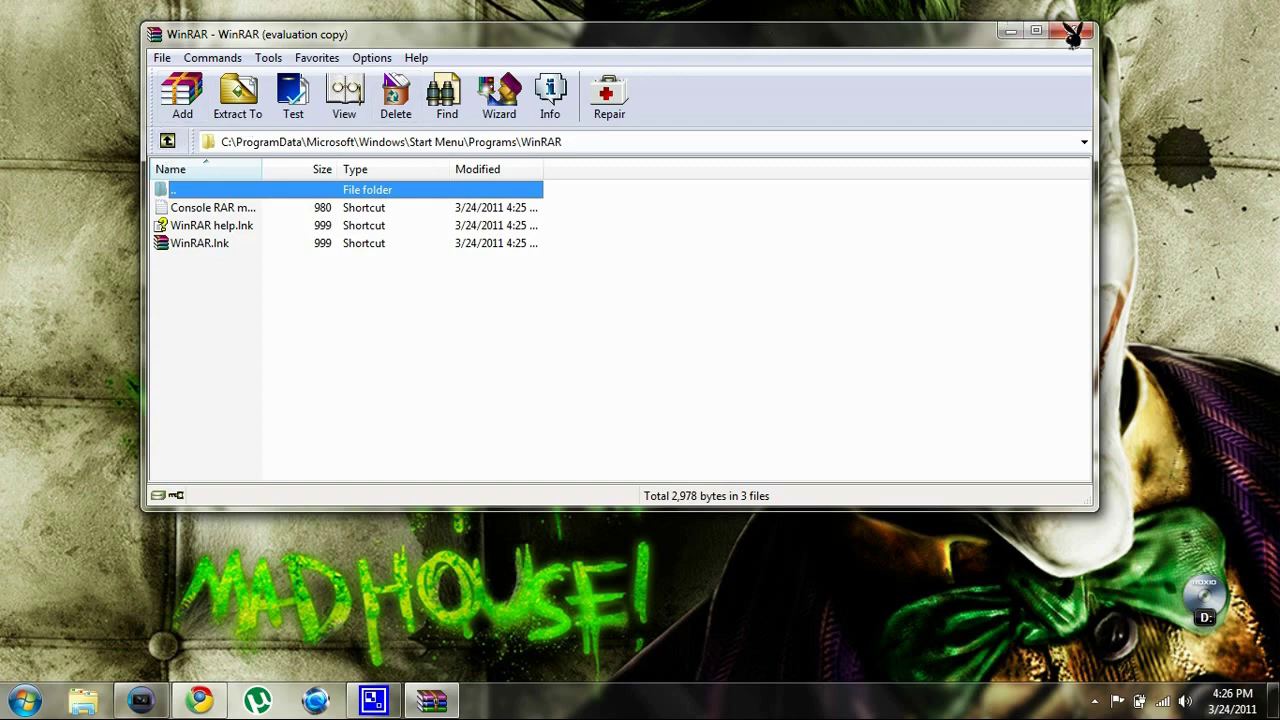
Step: Minimize WinRAR and open the gp_win_rc6.1 zip from Downloads in WinRAR
click(1010, 32)
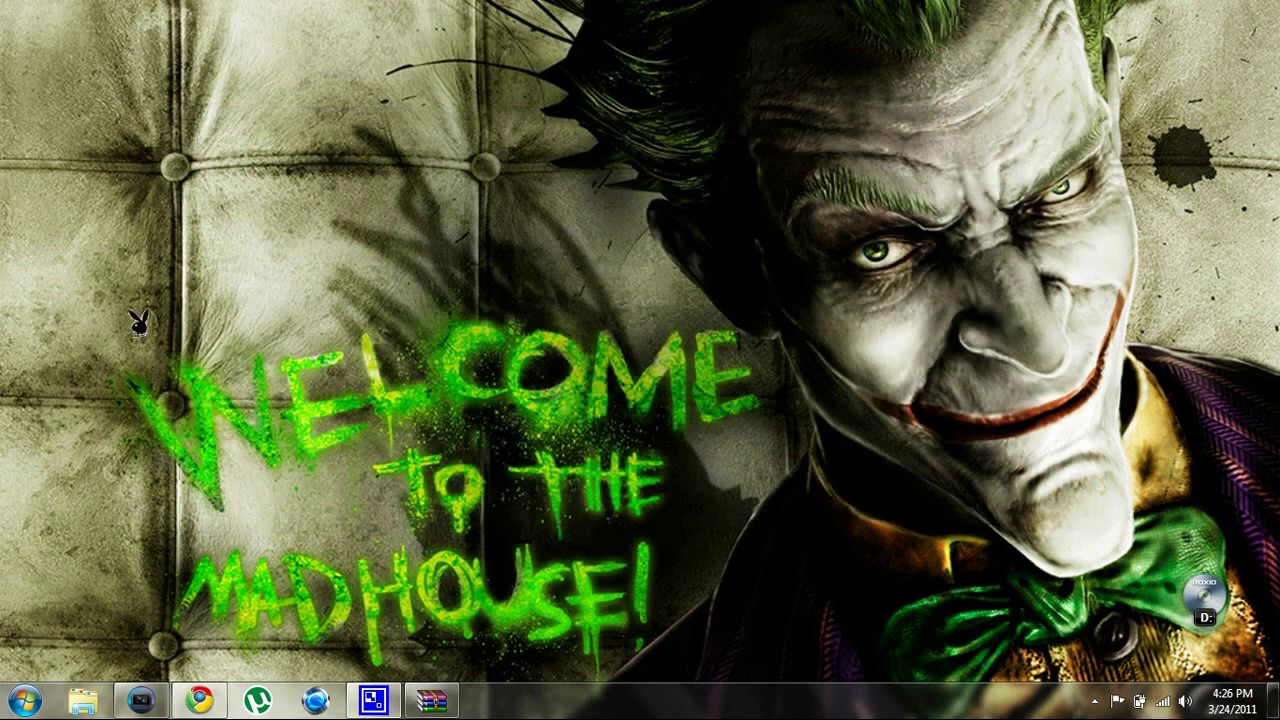
key(super)
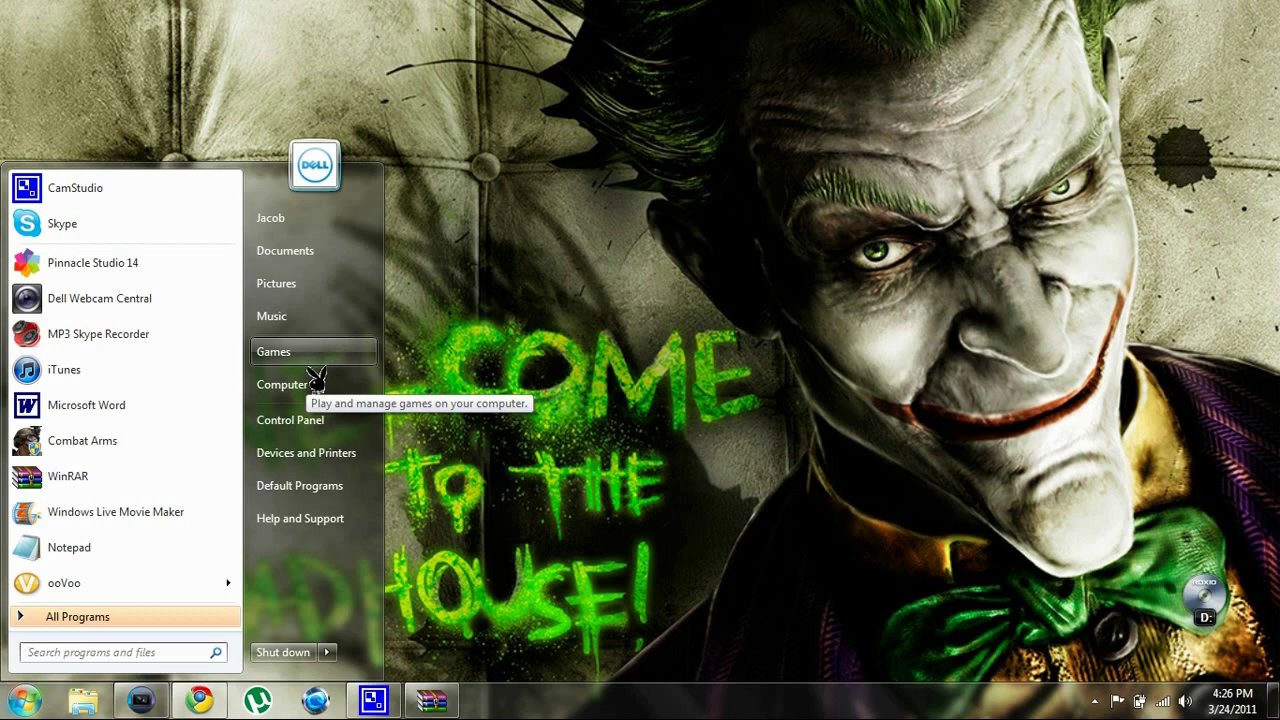
click(313, 220)
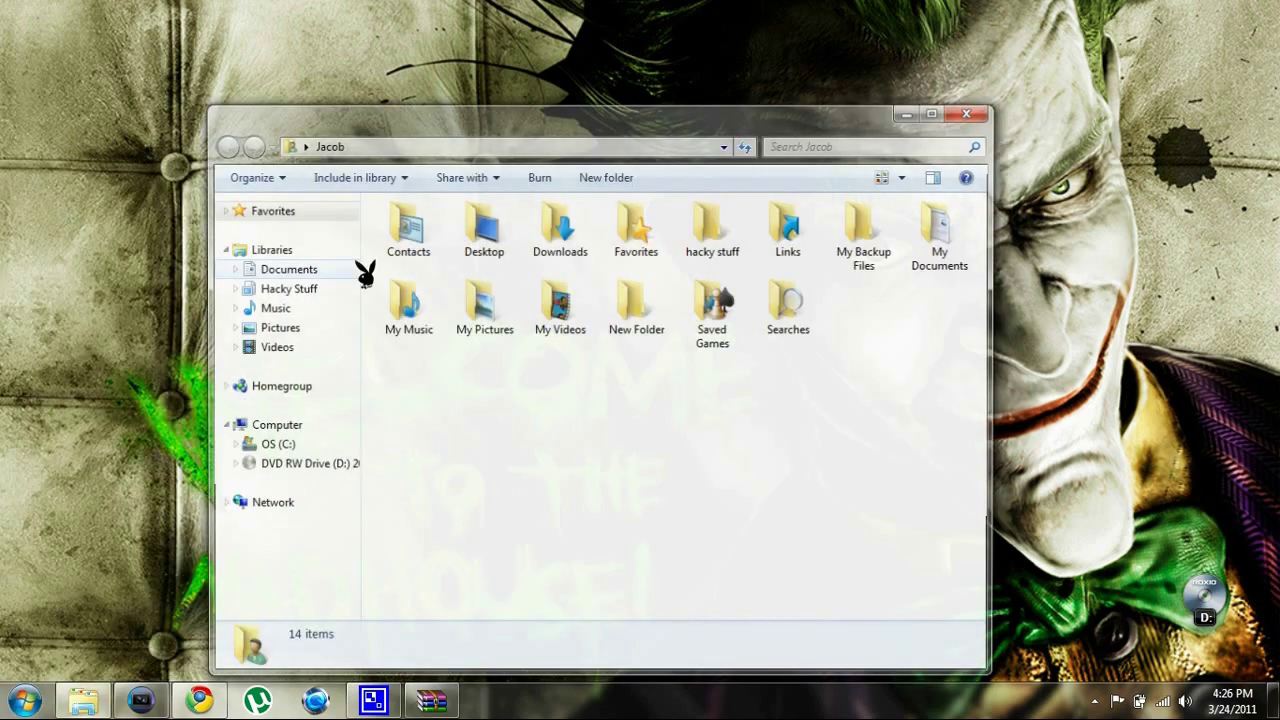
double_click(560, 240)
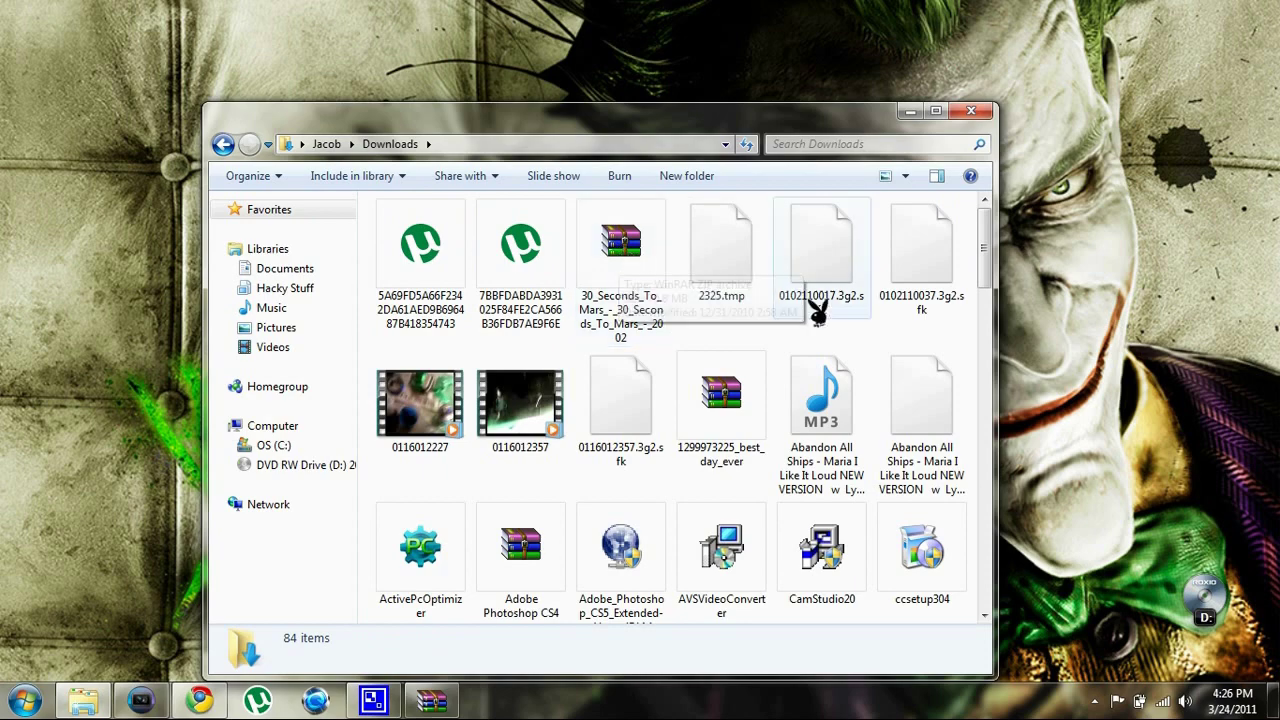
scroll(582, 330, down, 1)
scroll(585, 360, down, 2)
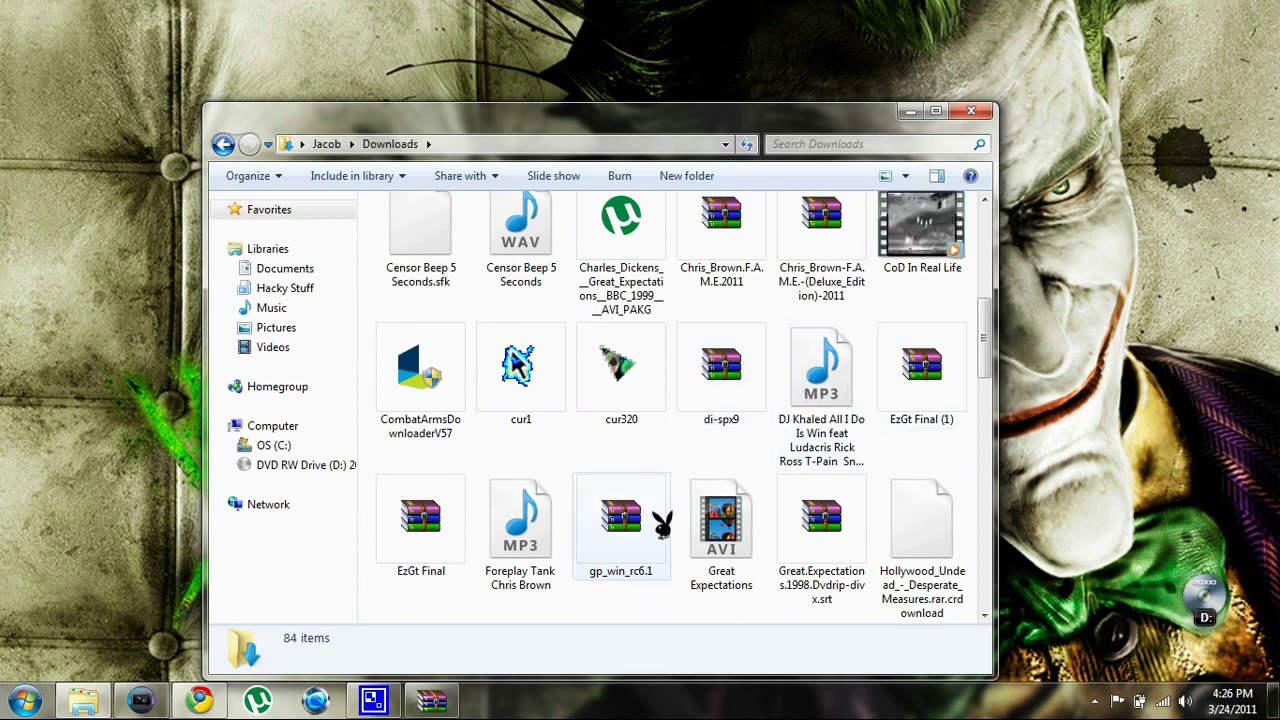
double_click(617, 578)
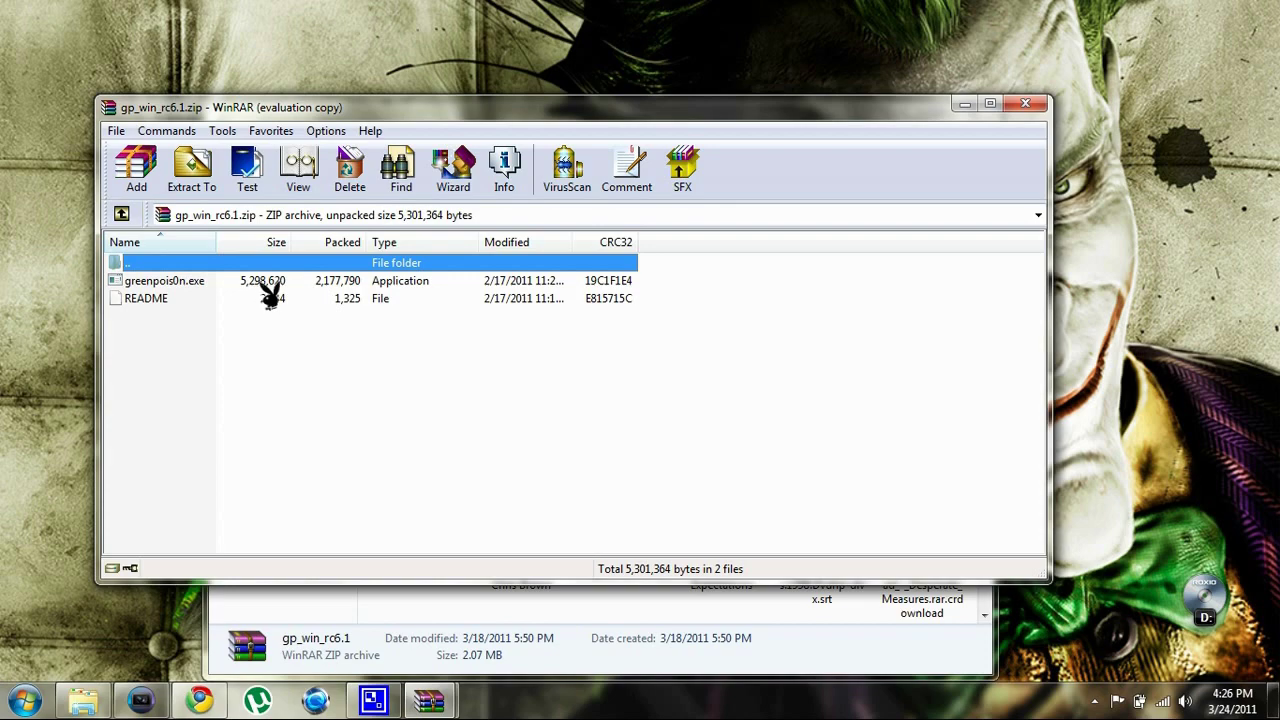
double_click(268, 284)
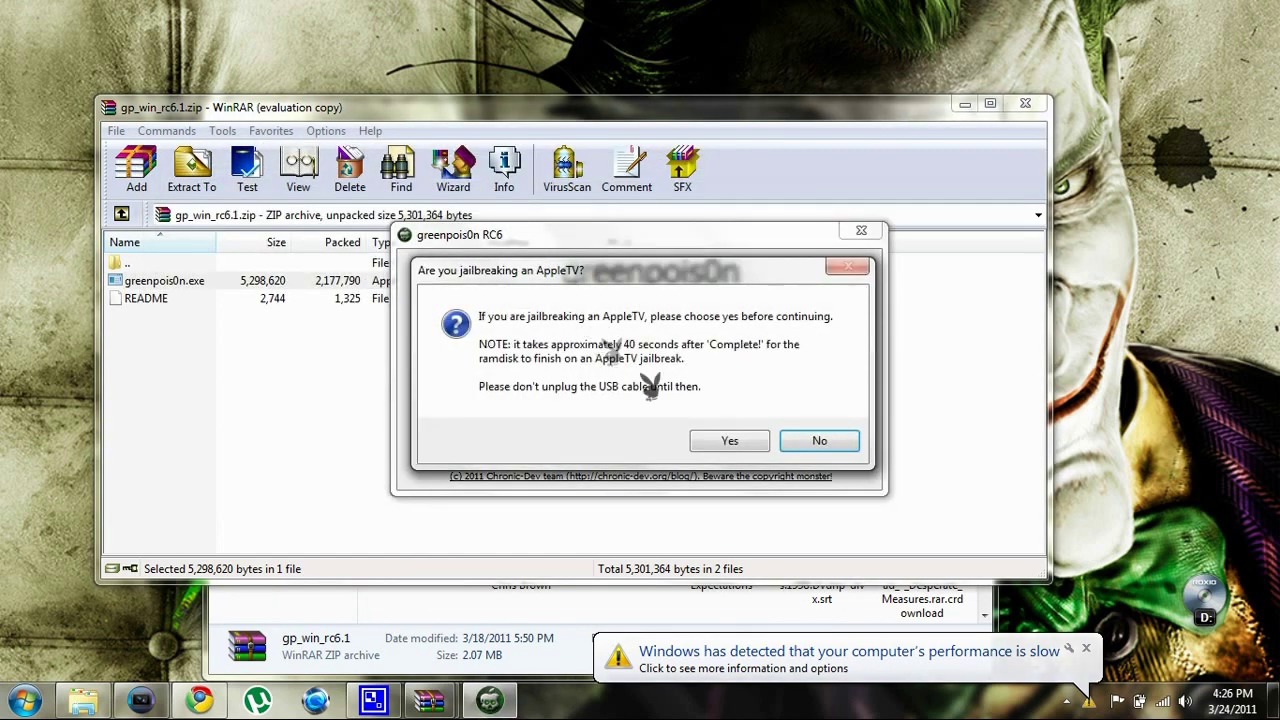
click(828, 442)
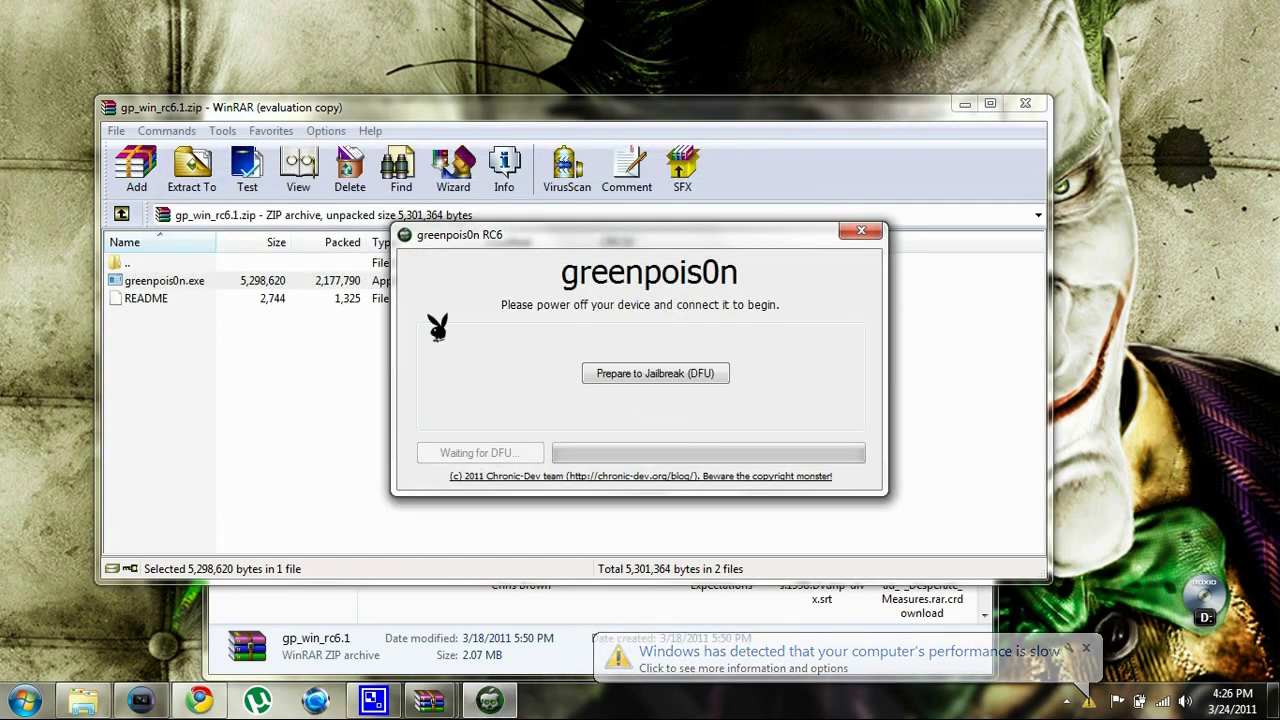
click(655, 377)
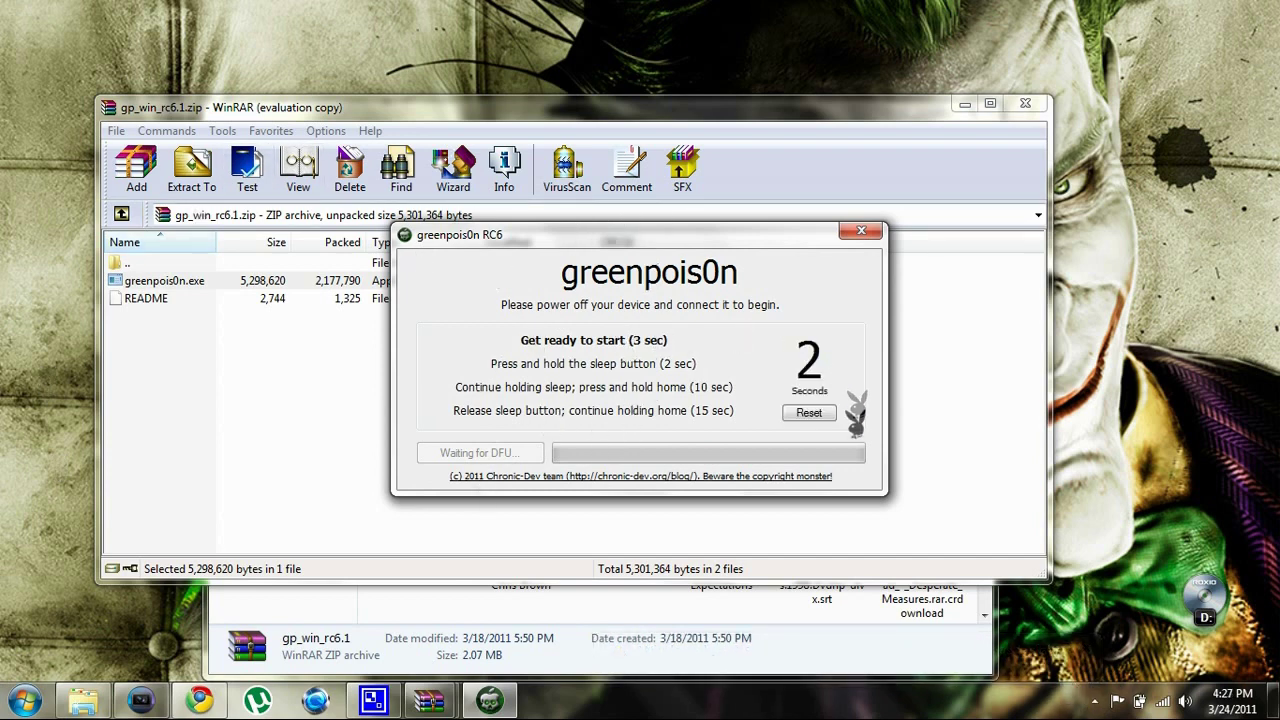
click(860, 234)
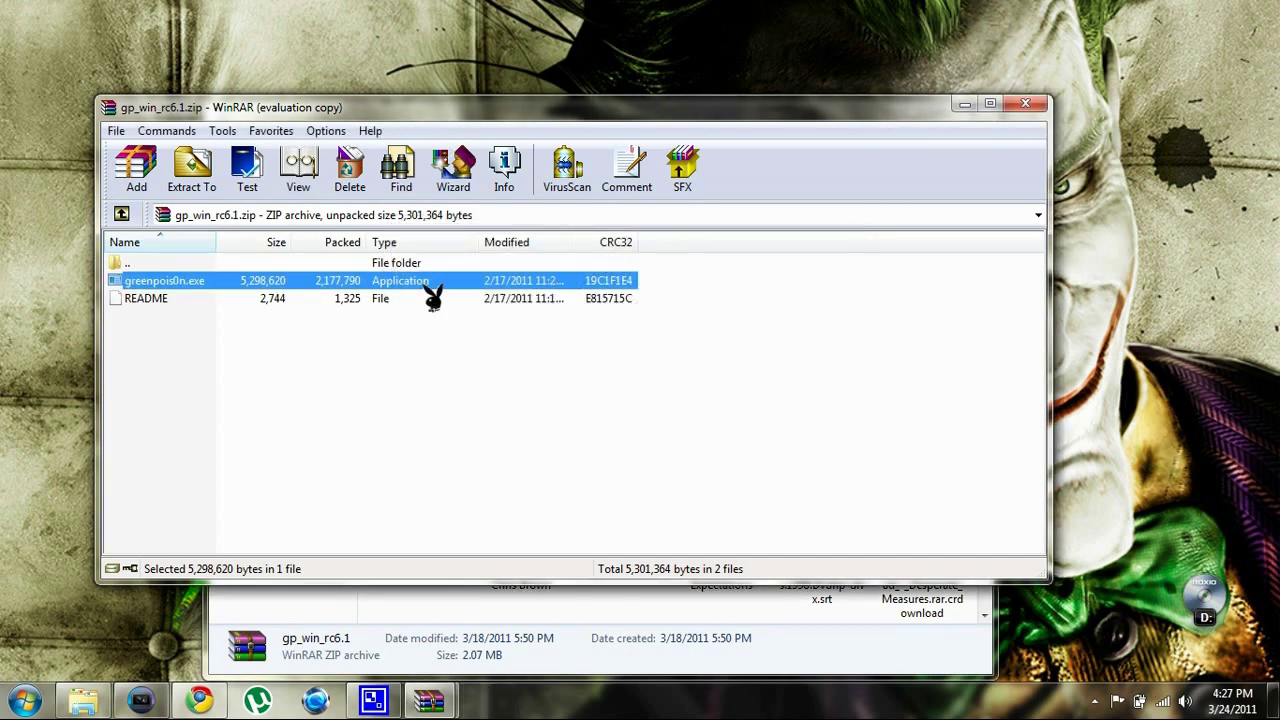
right_click(258, 288)
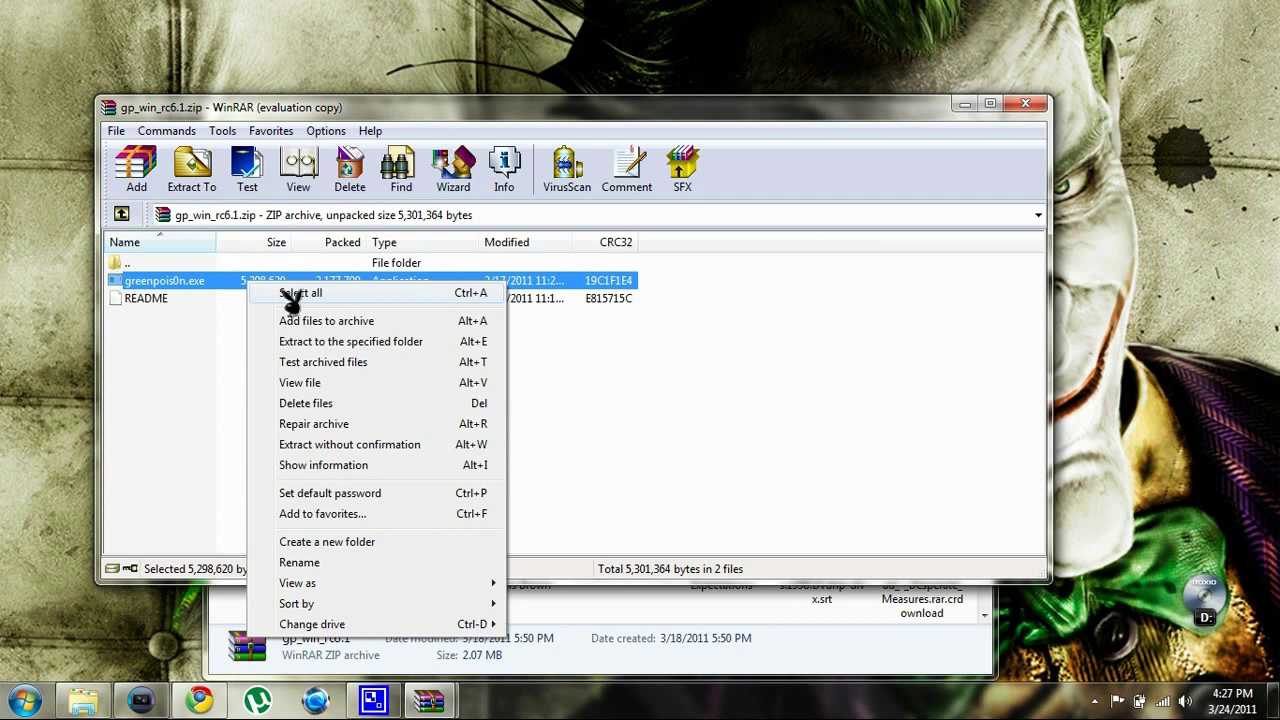
Step: Extract greenpois0n.exe to the Desktop, then close WinRAR and the Downloads window
click(338, 345)
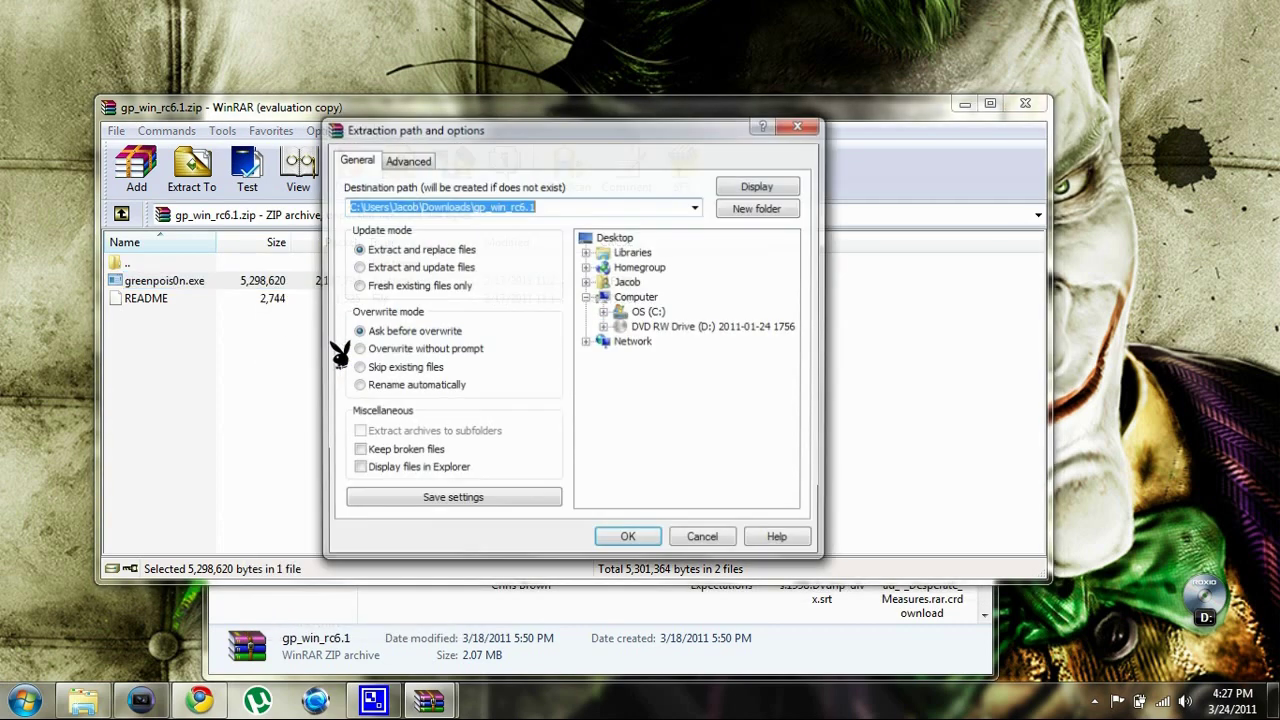
click(612, 238)
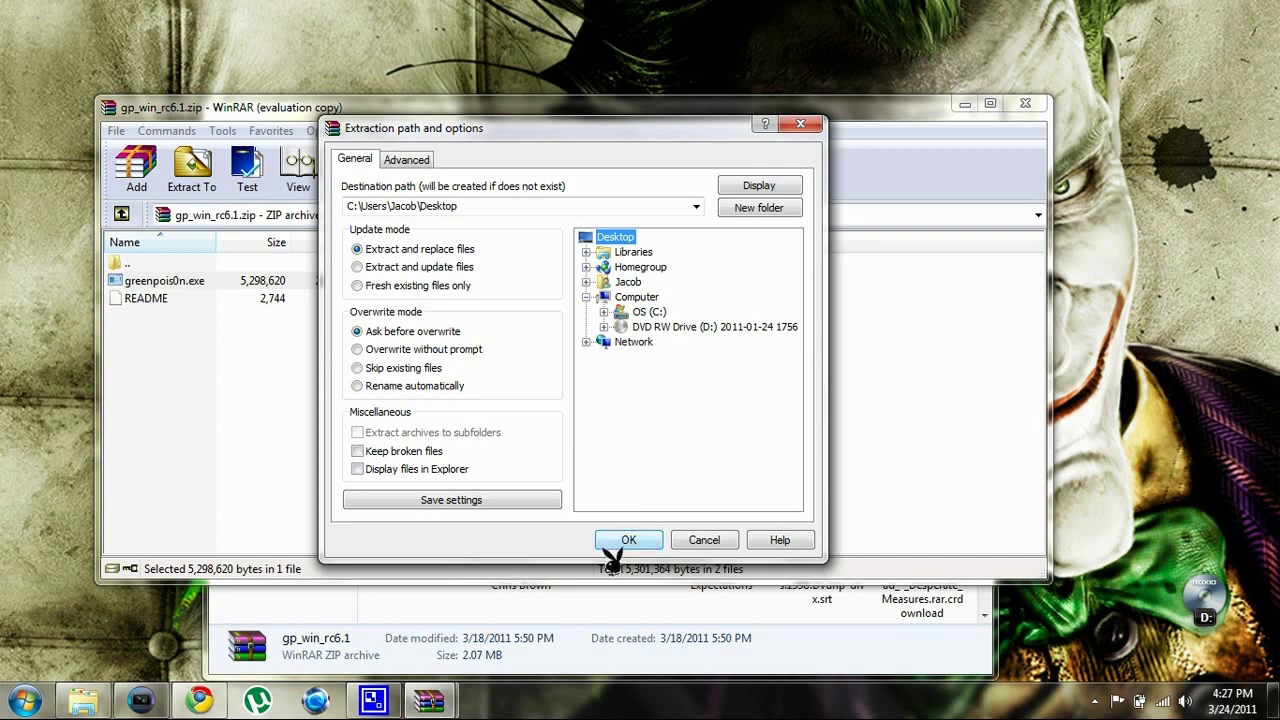
click(630, 541)
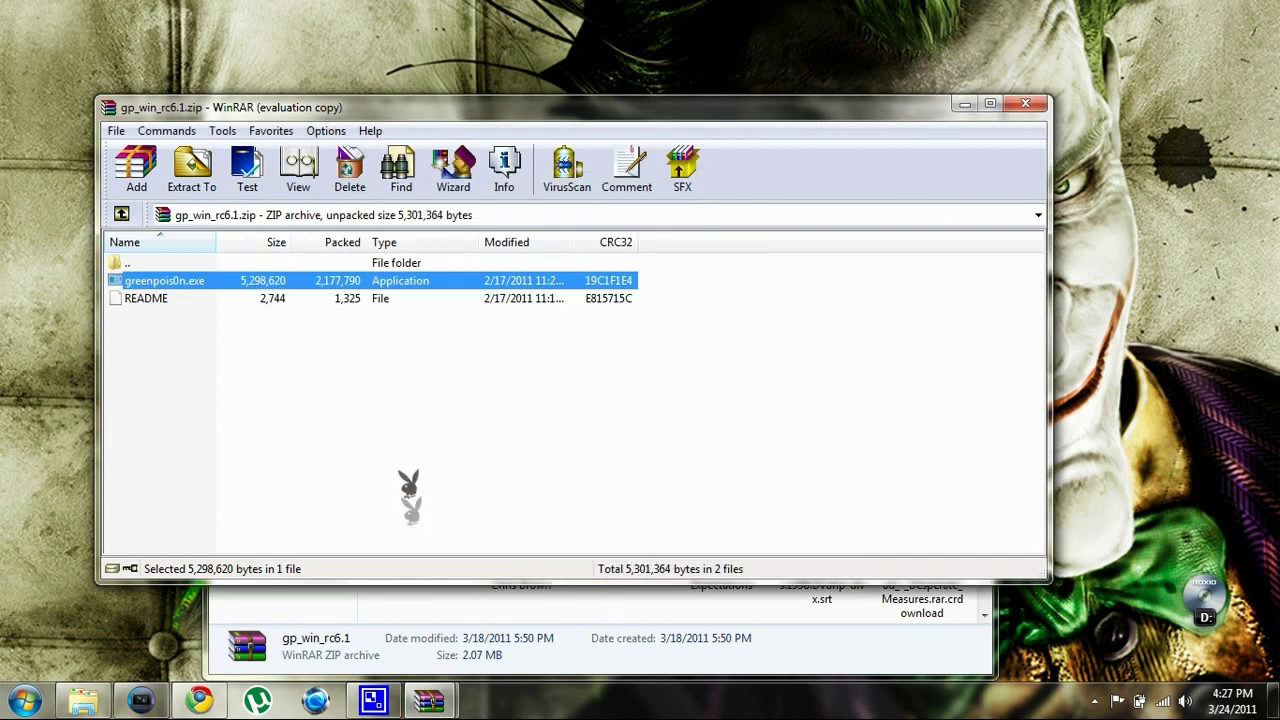
click(1025, 103)
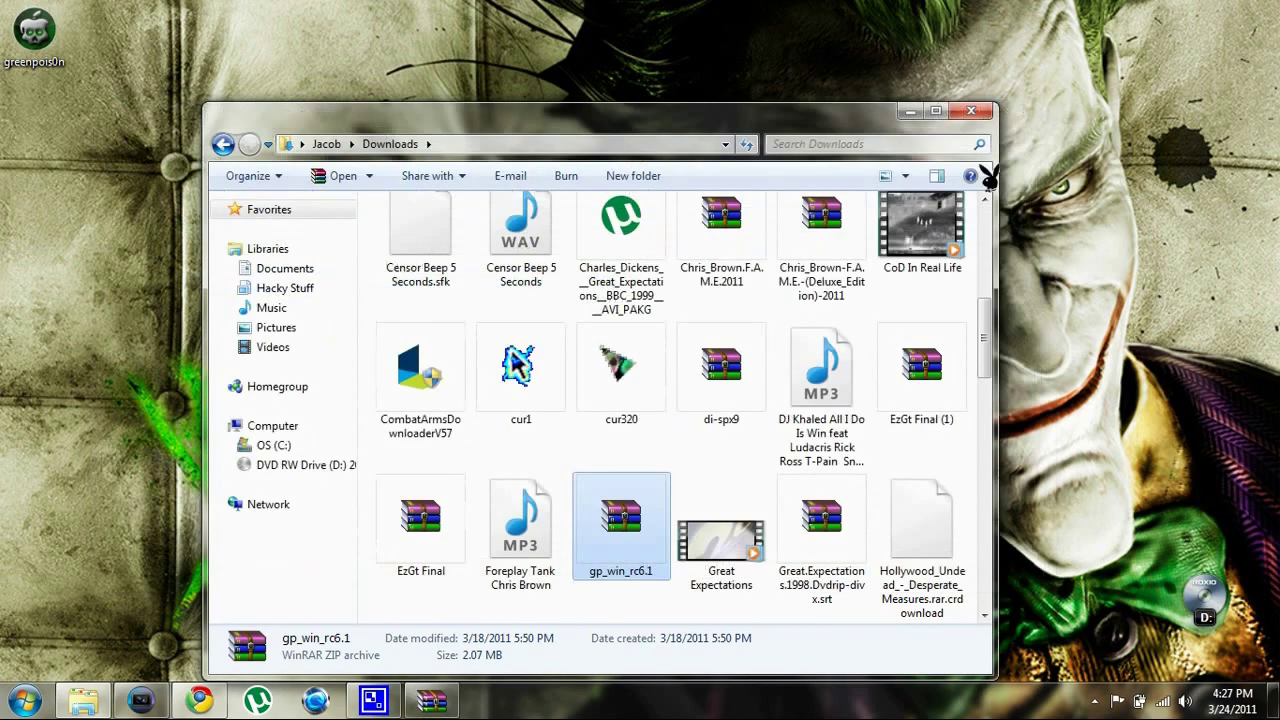
click(971, 110)
Step: Move the greenpois0n icon to upper middle, run it to the DFU countdown, and close it
drag(14, 48, 677, 291)
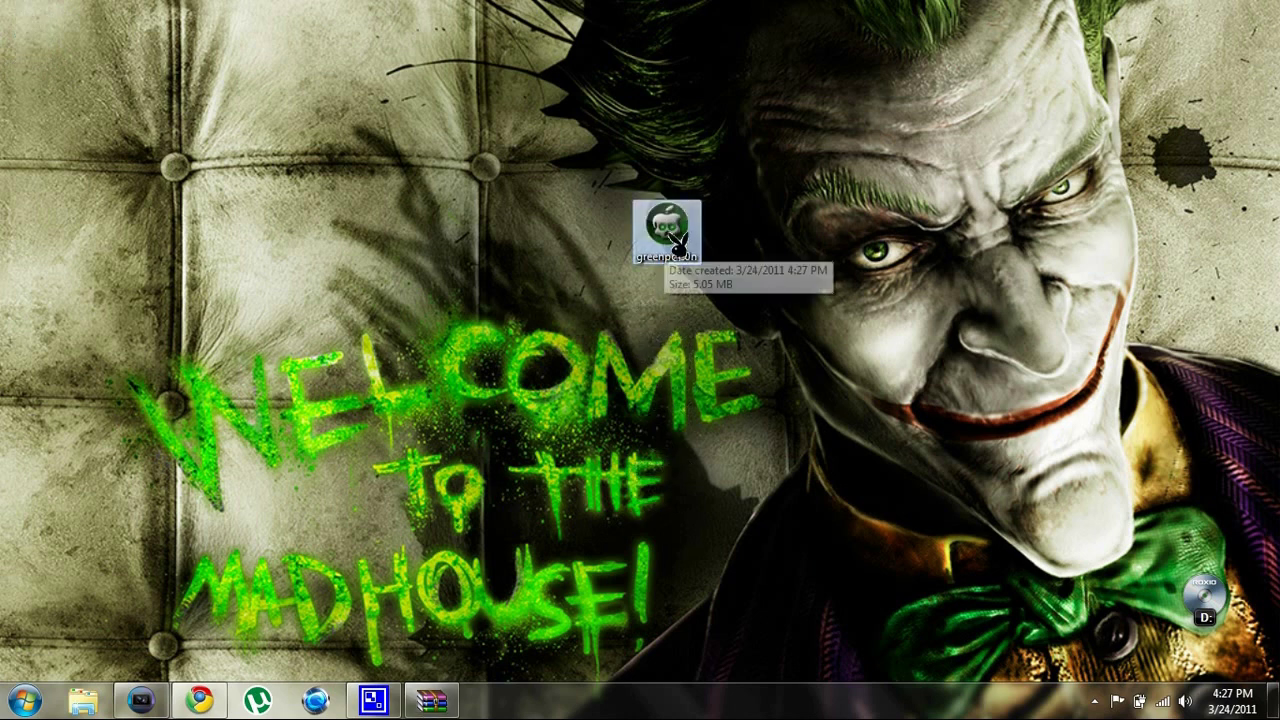
mouse_move(646, 144)
mouse_down()
mouse_move(535, 345)
mouse_move(751, 300)
mouse_move(596, 192)
mouse_move(615, 188)
mouse_up()
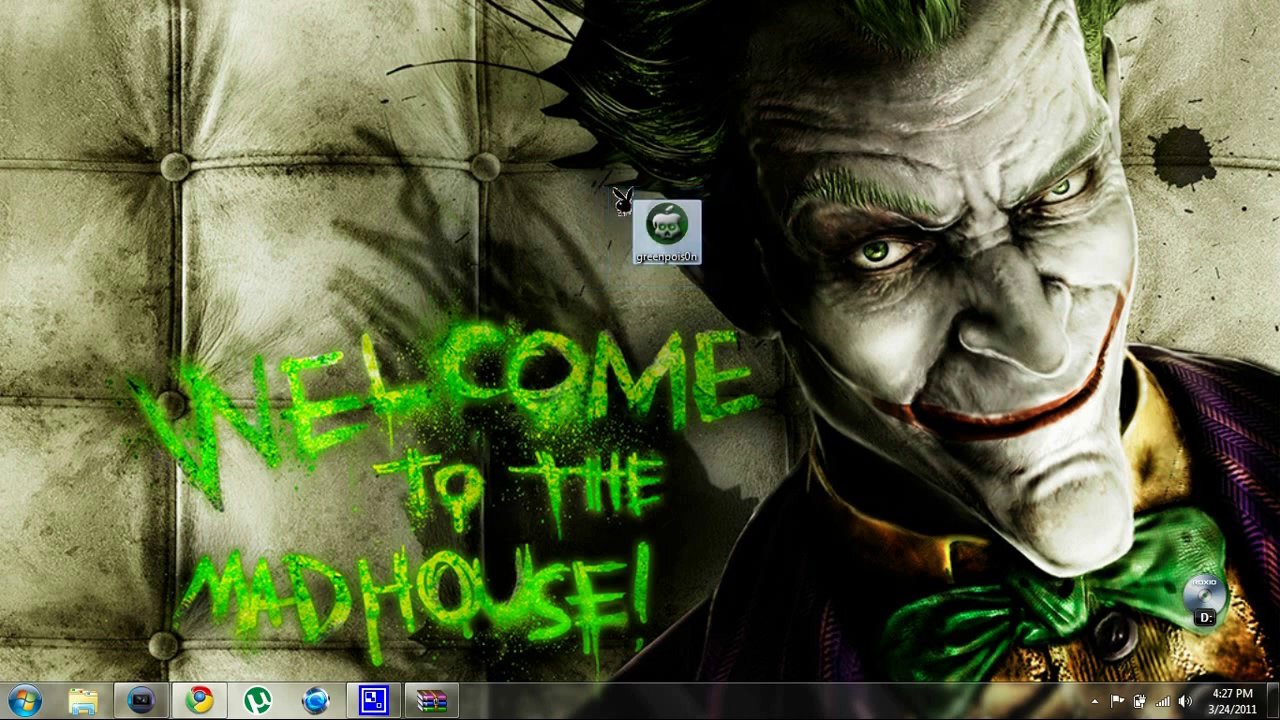
double_click(667, 228)
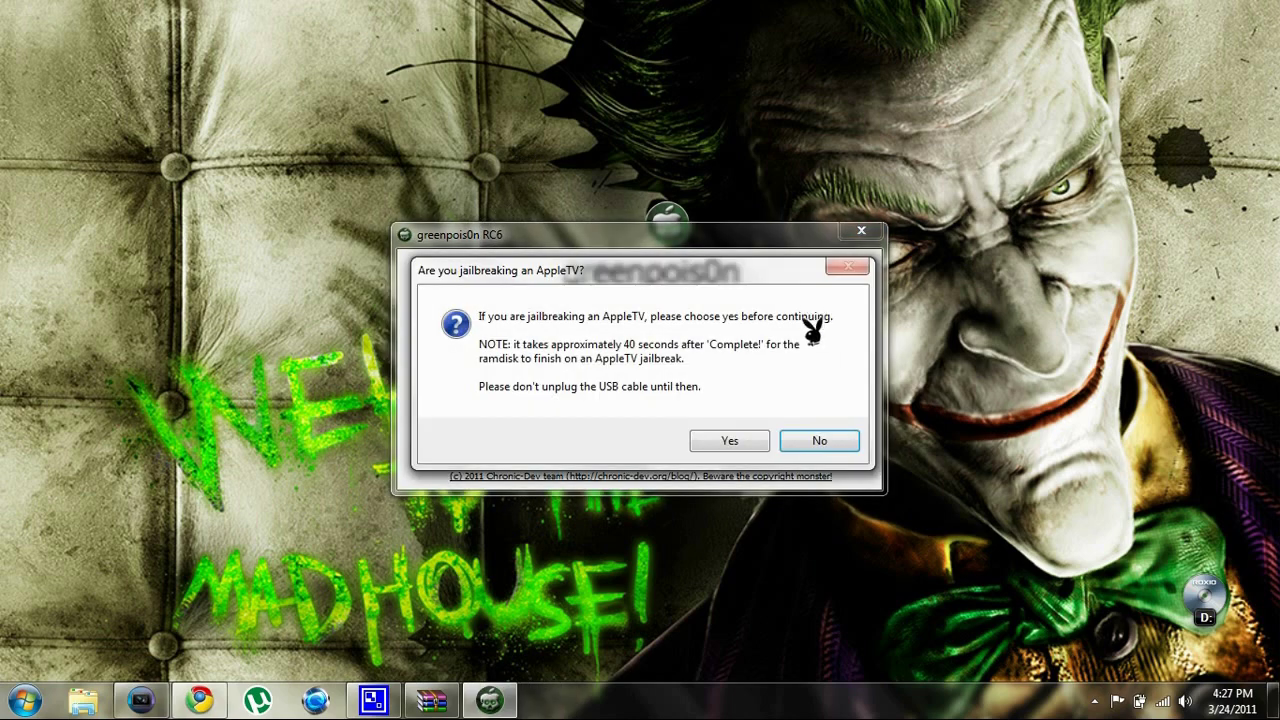
click(806, 434)
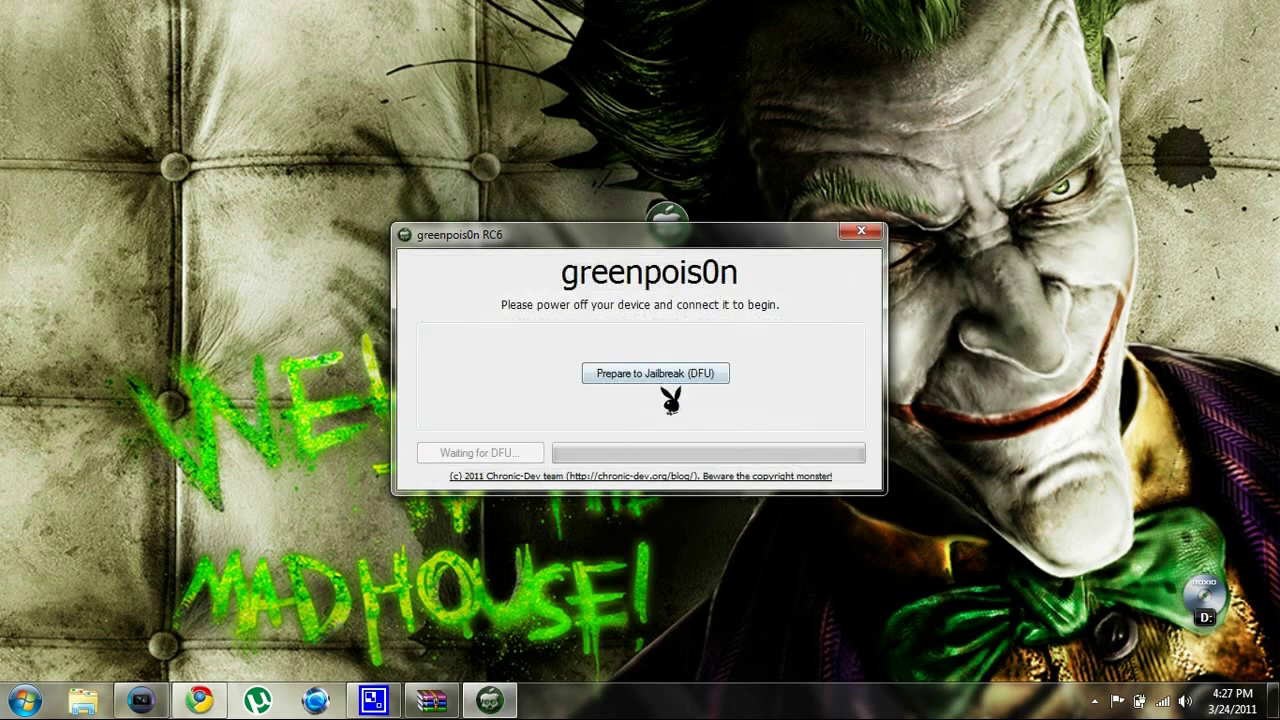
click(665, 374)
click(871, 236)
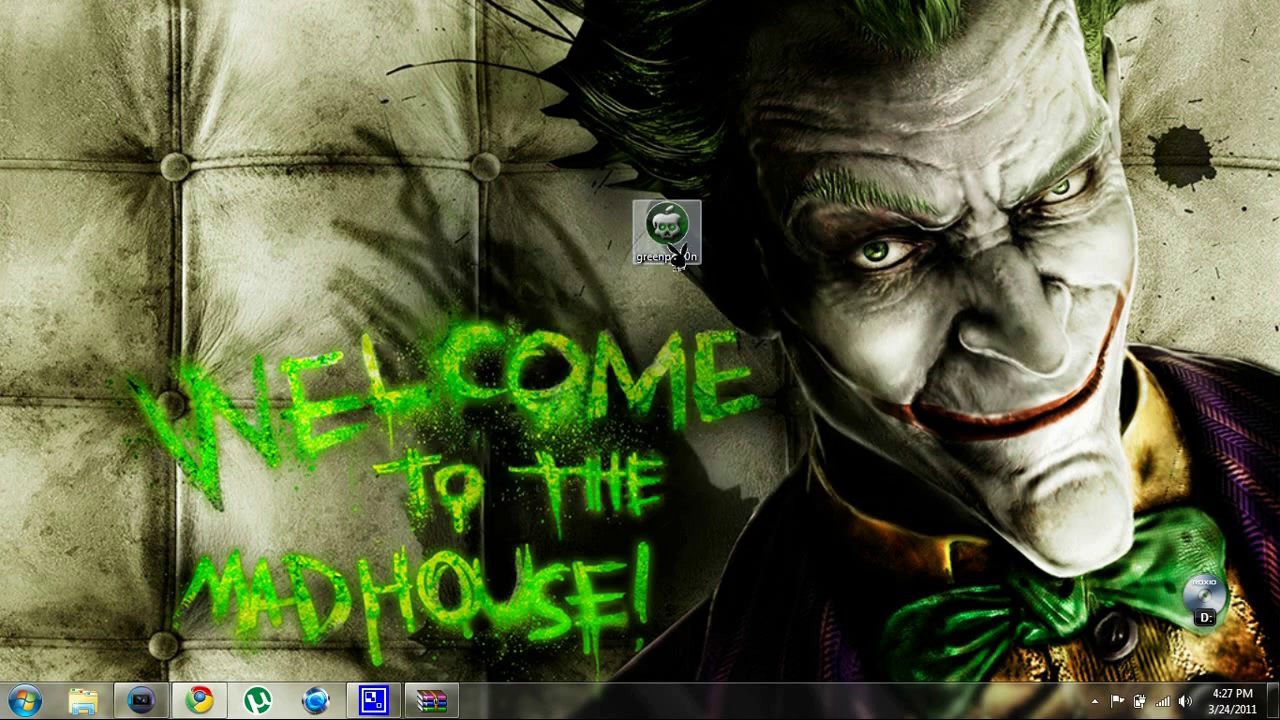
right_click(684, 252)
Step: Dismiss the icon menu and open CamStudio's Record/Stop/Pause/Exit menu from the hidden tray icons
click(1048, 358)
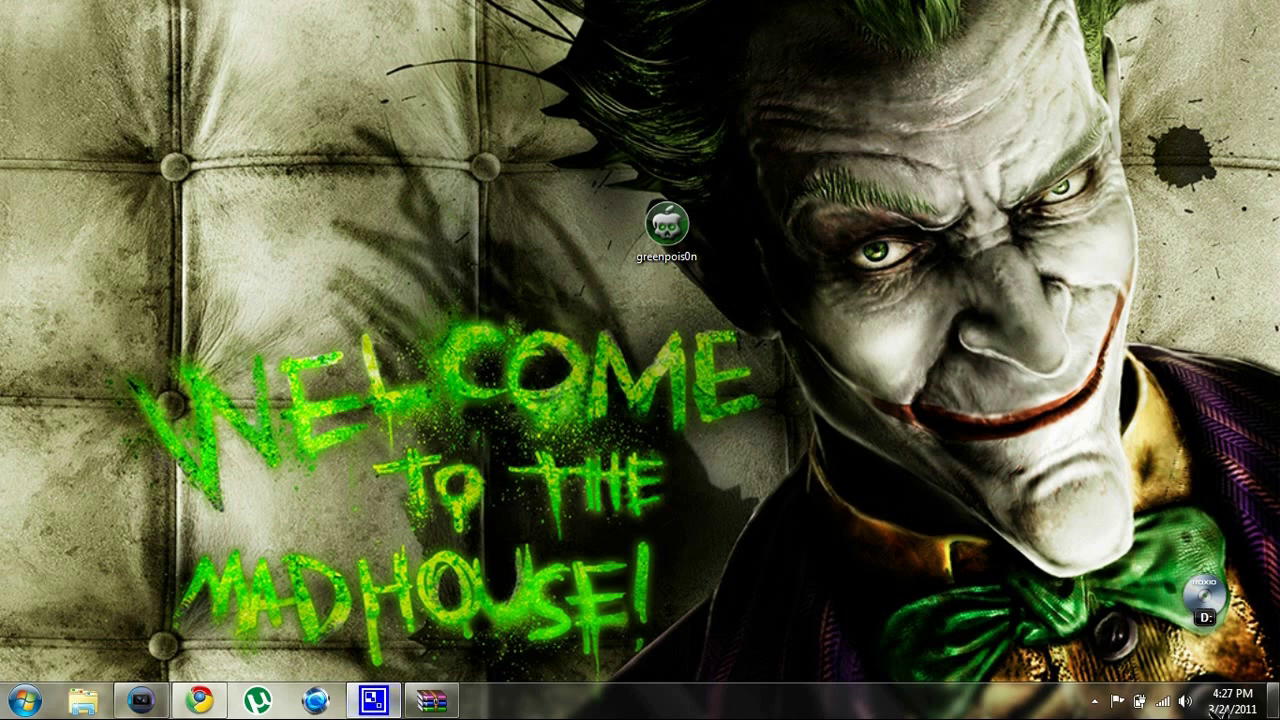
click(1096, 702)
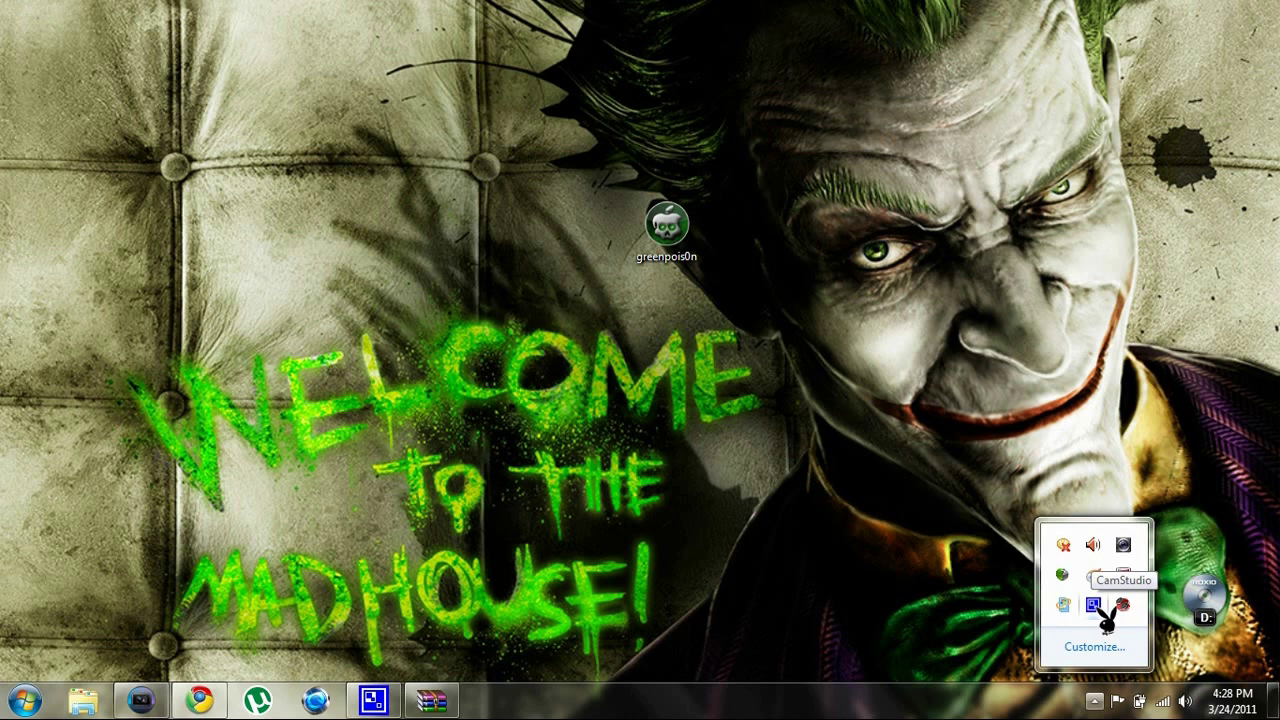
right_click(1095, 605)
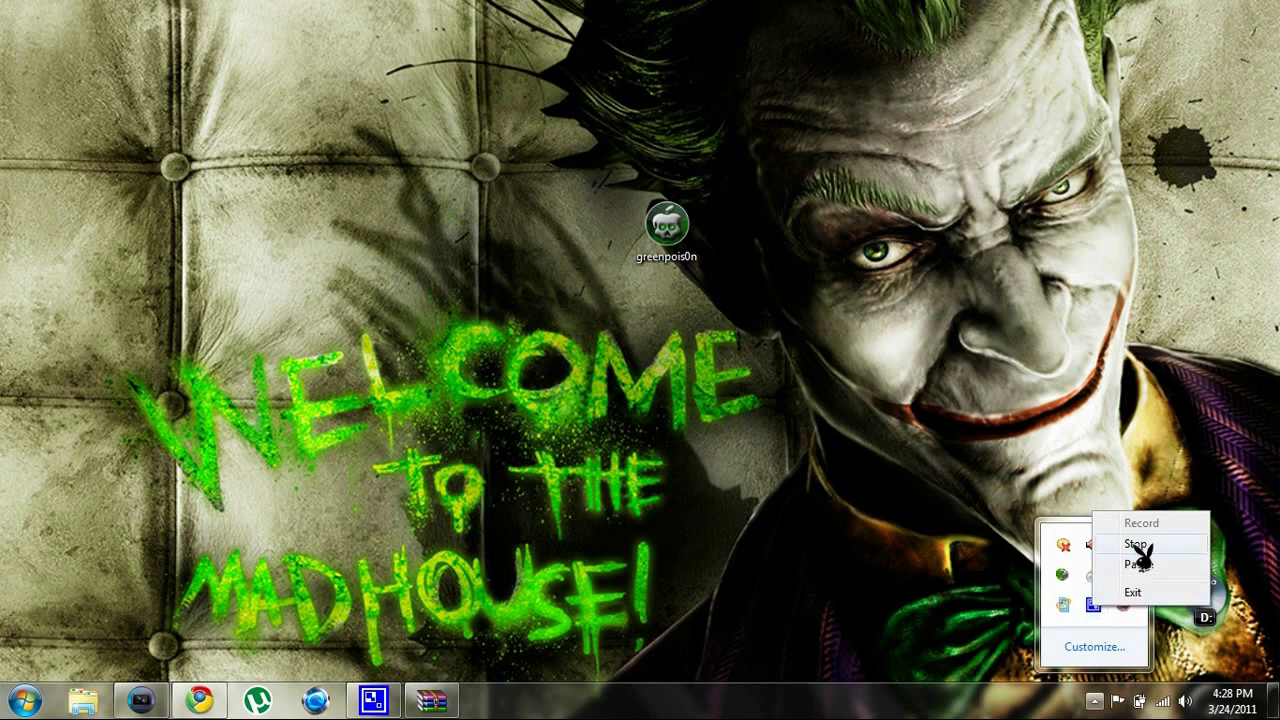